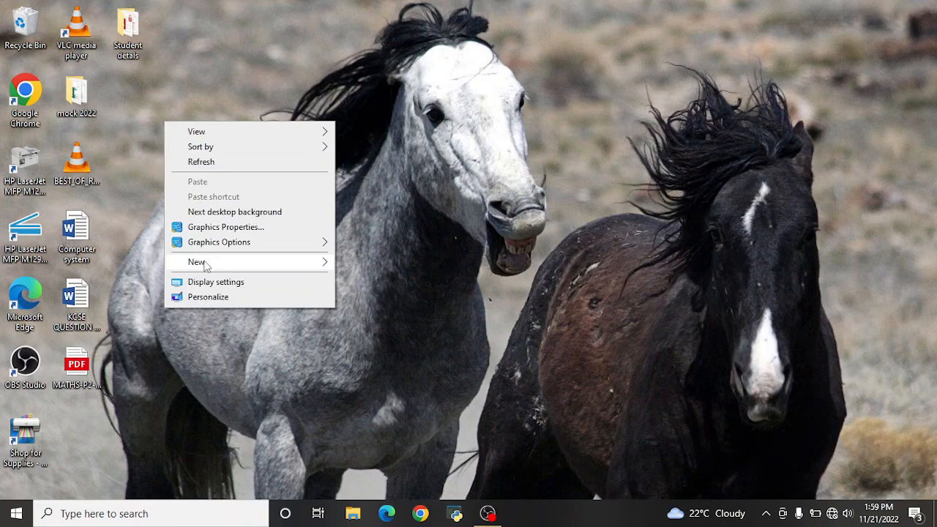
- Create a new Microsoft Word document on the desktop with its default name and open it
mouse_move(231, 263)
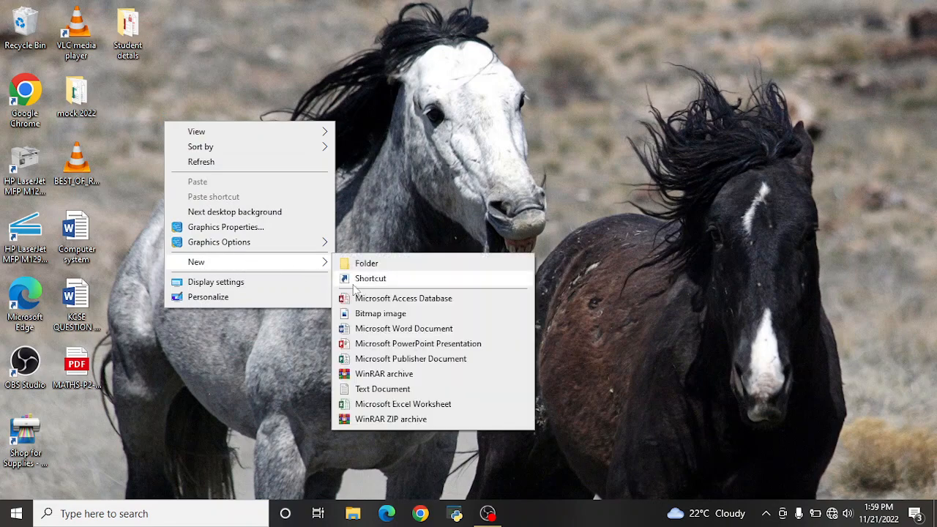
click(374, 329)
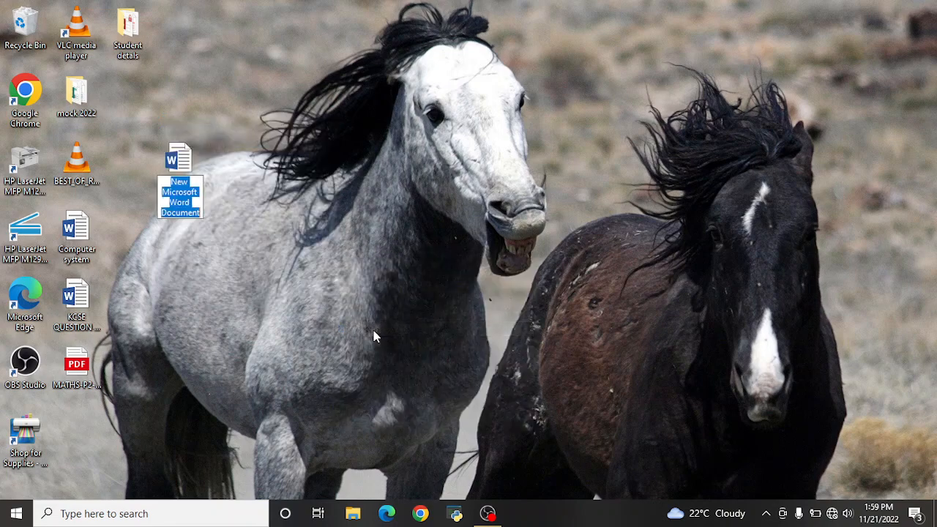
click(185, 230)
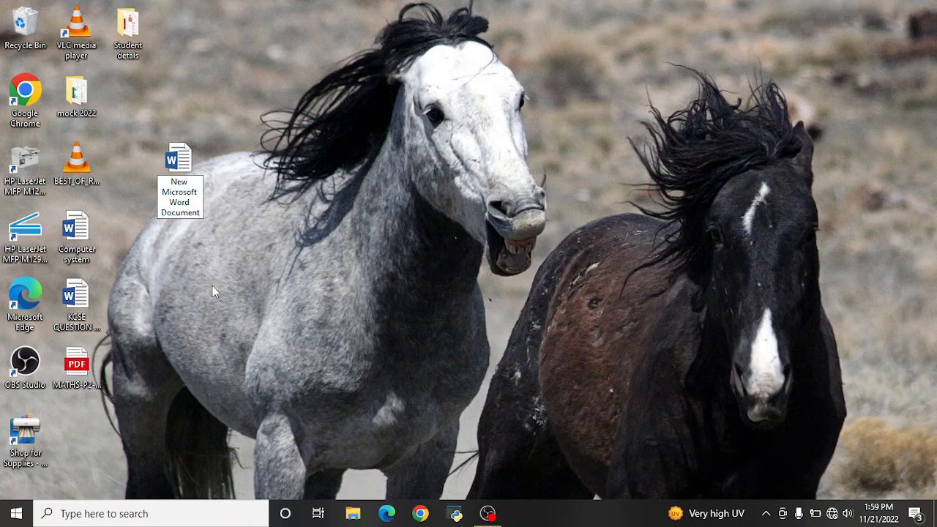
double_click(183, 158)
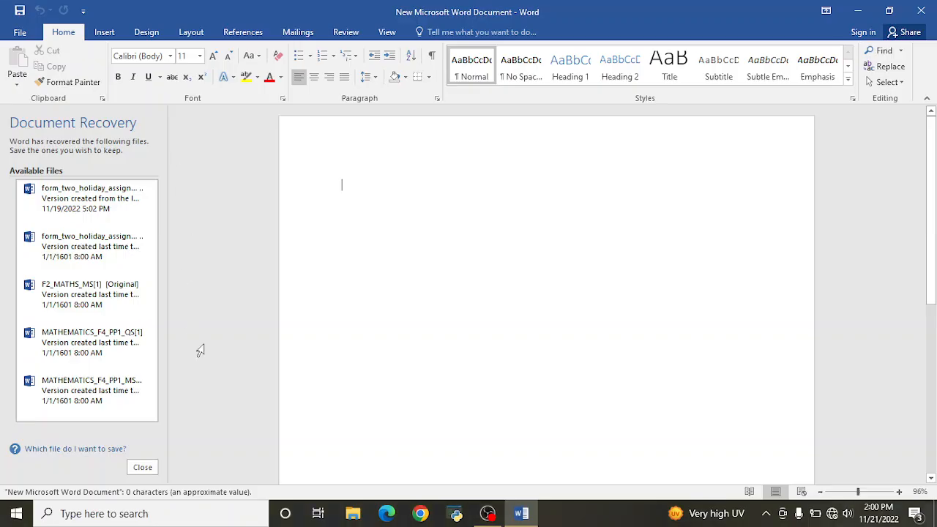
- Dismiss the document recovery list, choosing to remove the recovered files
click(148, 468)
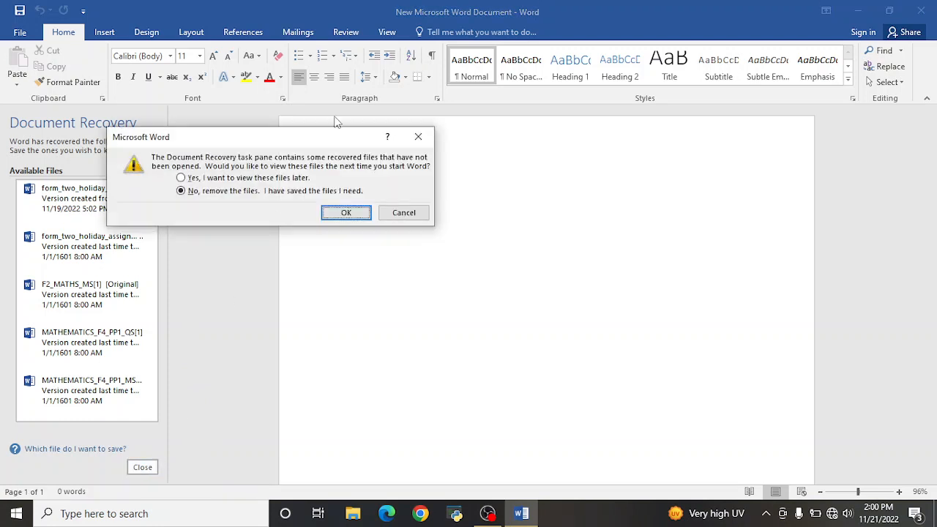
click(346, 214)
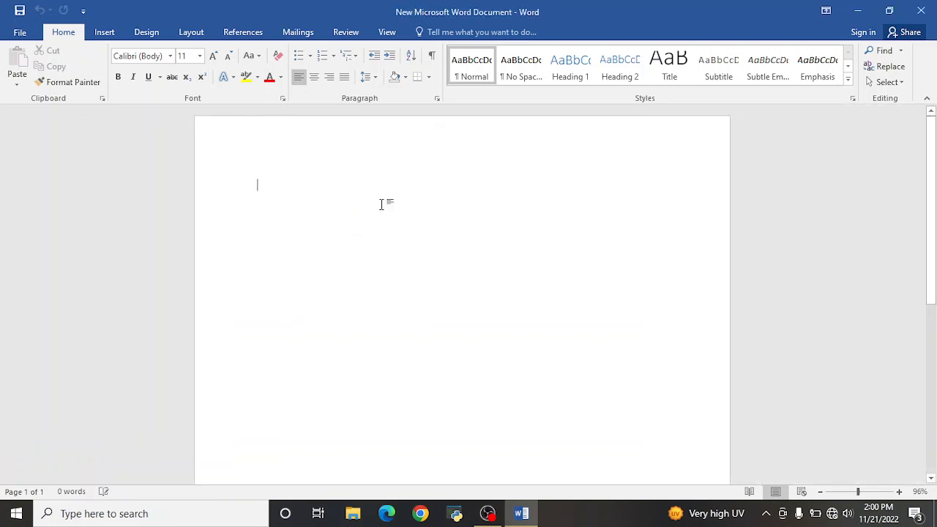
- Insert a Clustered Column chart into the blank document
click(899, 492)
click(900, 492)
scroll(491, 273, up, 1)
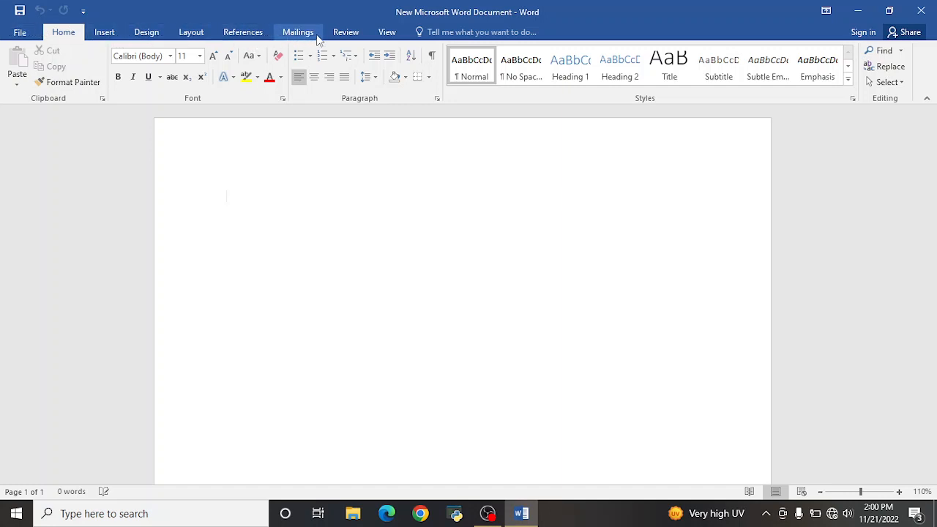
click(107, 34)
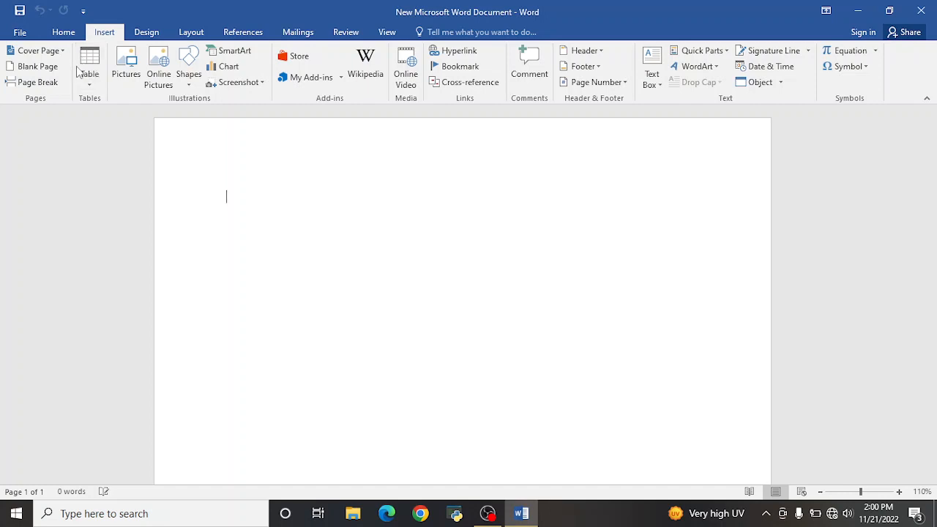
click(227, 71)
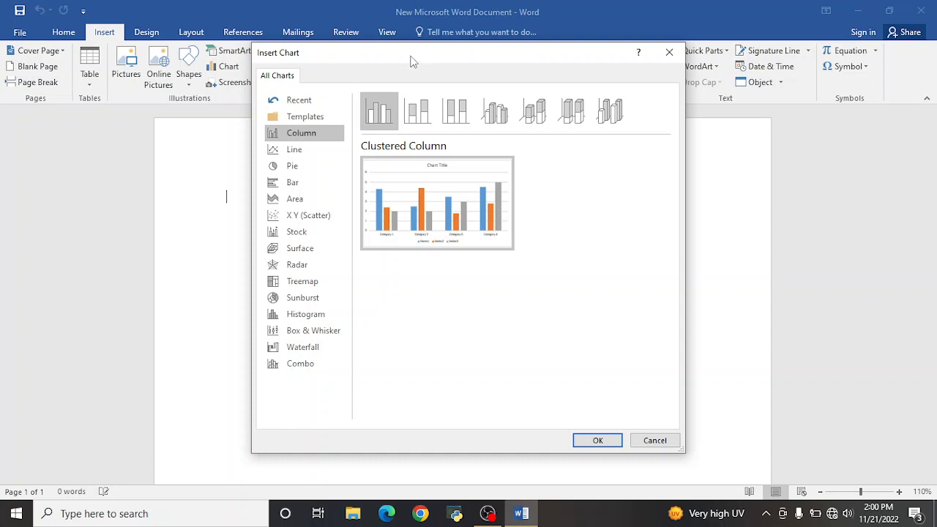
drag(412, 62, 382, 35)
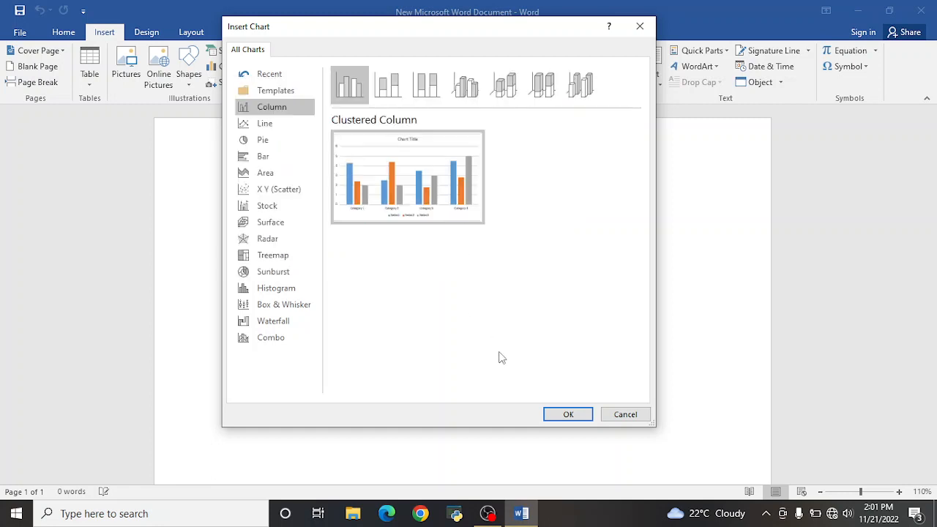
click(569, 414)
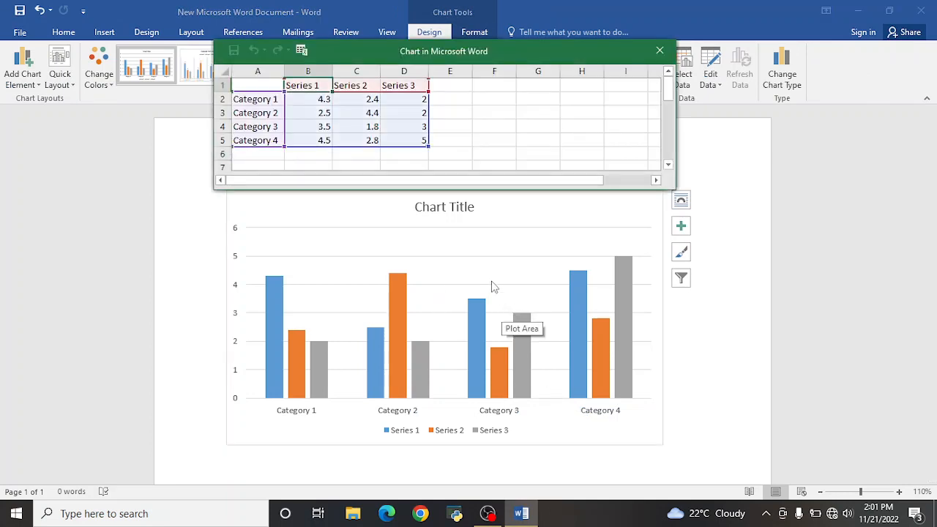
- Replace the four category labels in cells A2 to A5 of the chart data with the students' first names
drag(437, 57, 387, 57)
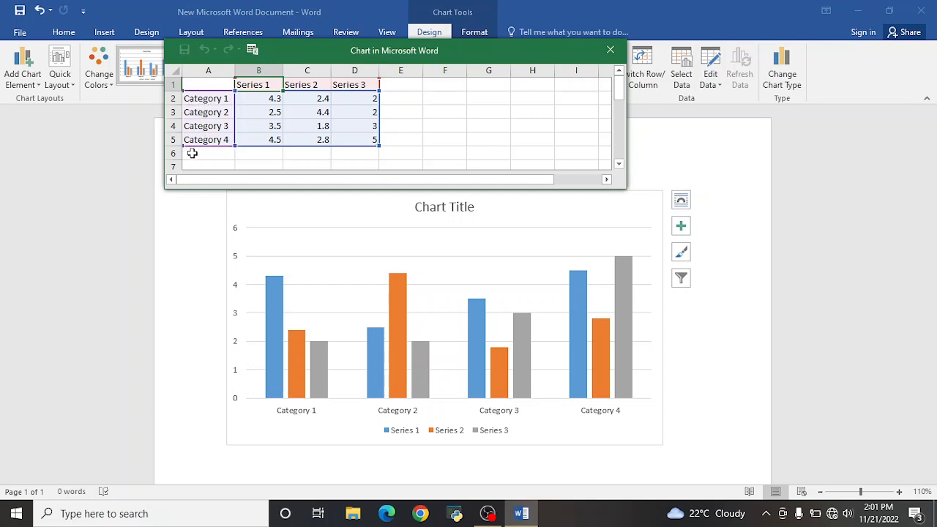
click(204, 99)
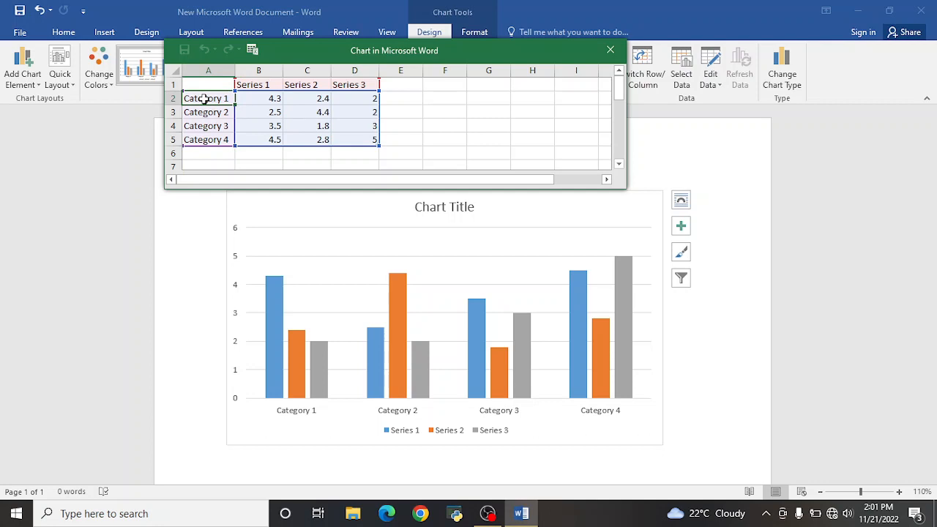
text(EDWARD)
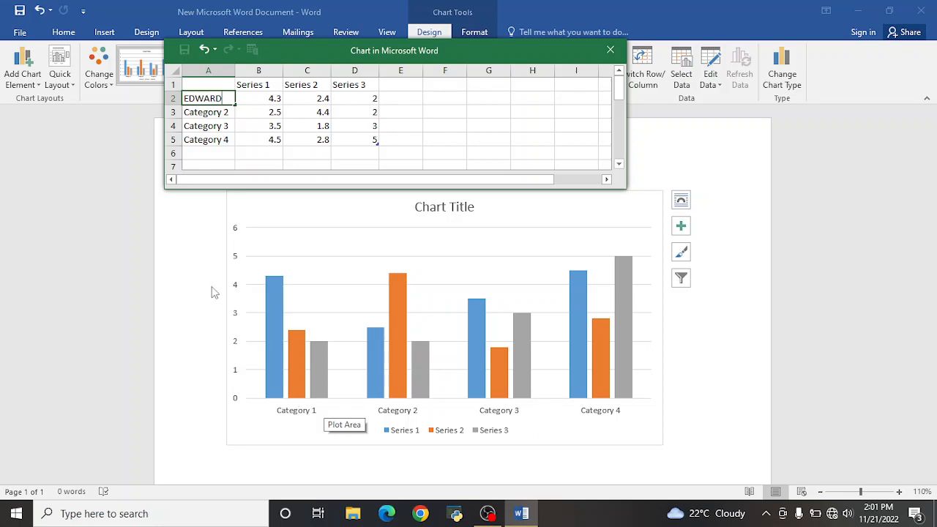
click(199, 112)
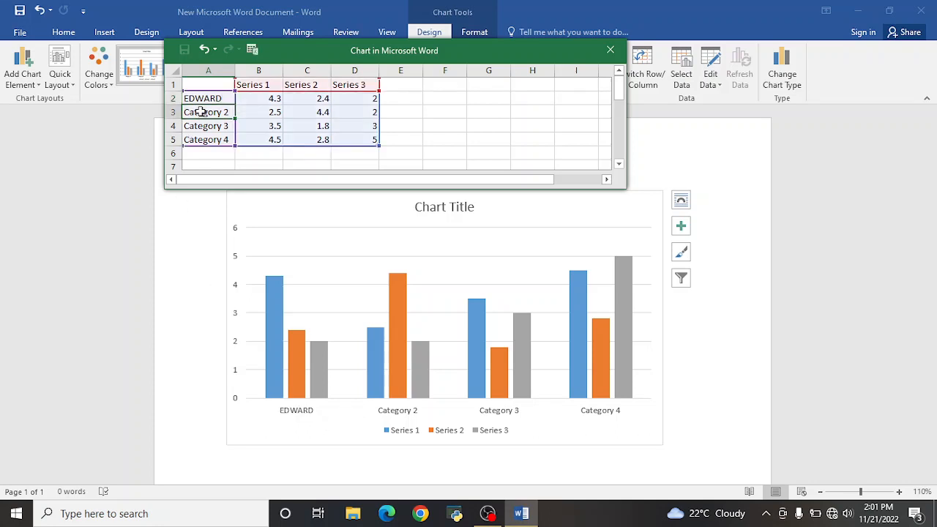
text(JANE)
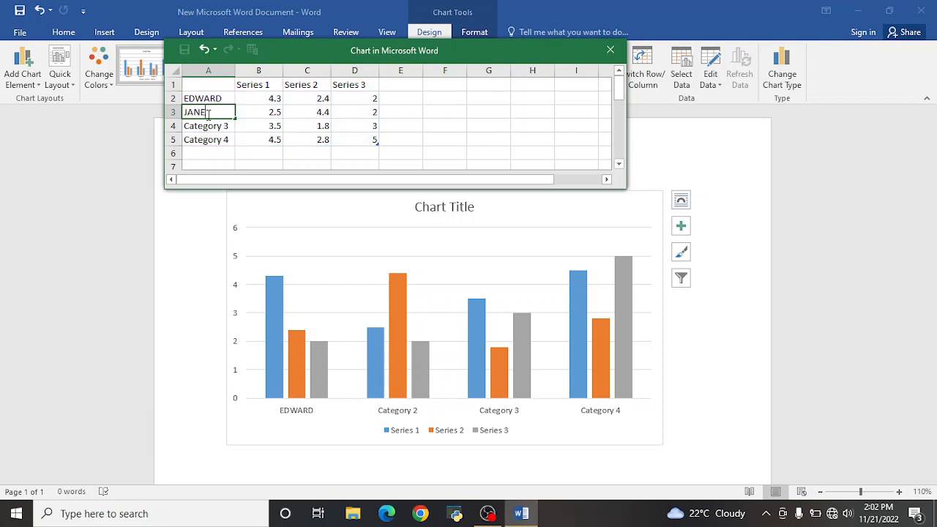
key(Return)
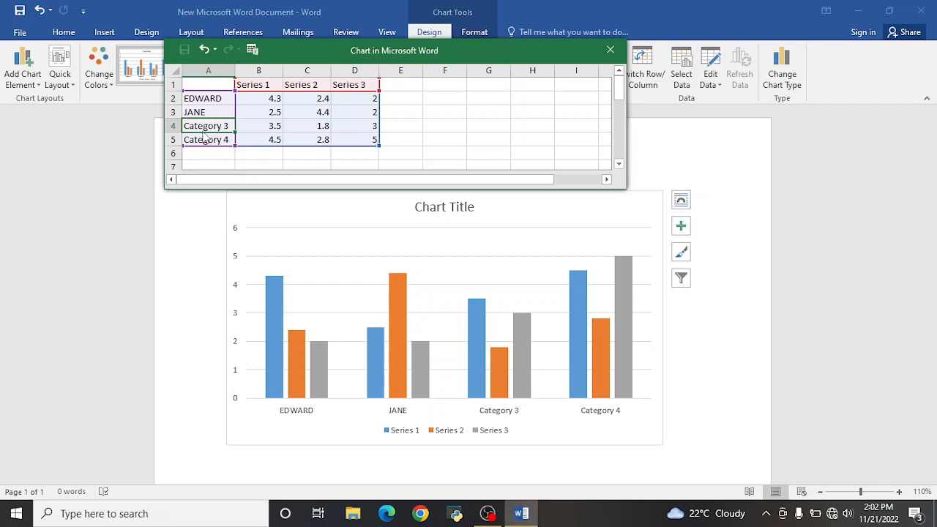
text(MARY)
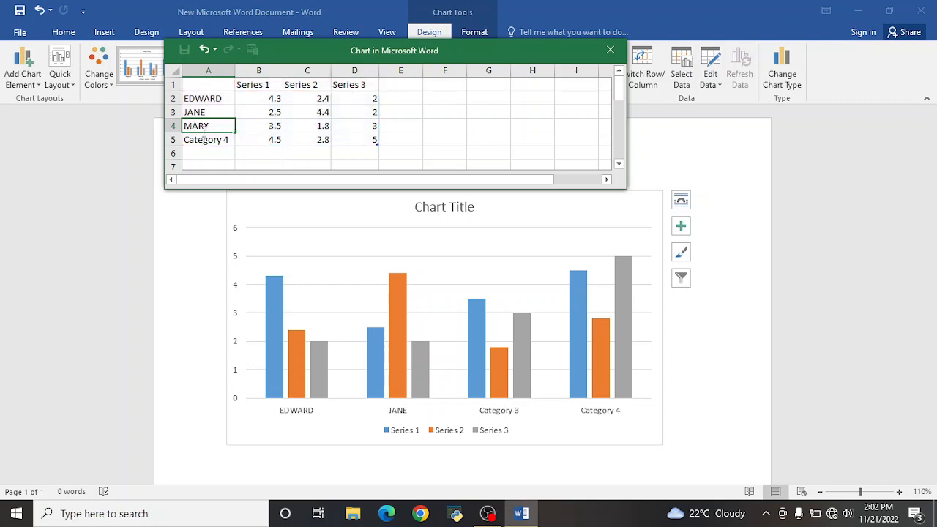
click(210, 143)
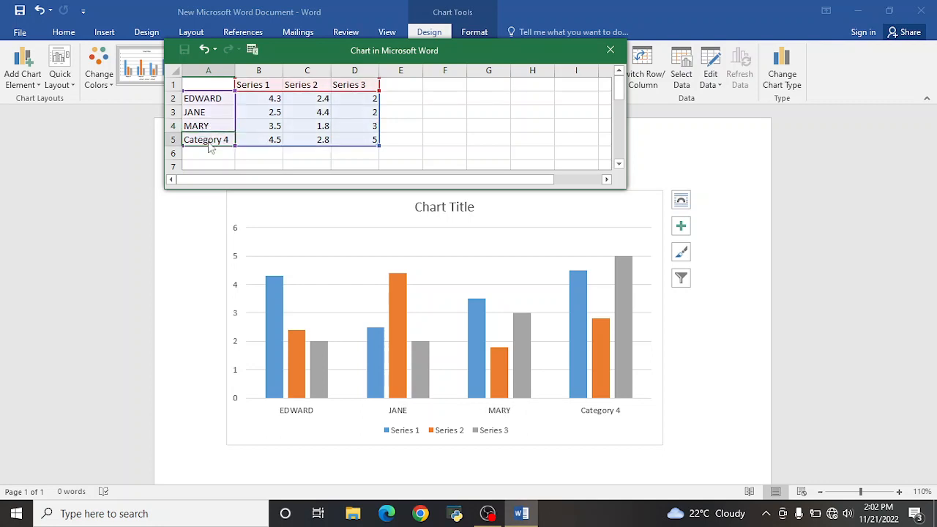
text(J)
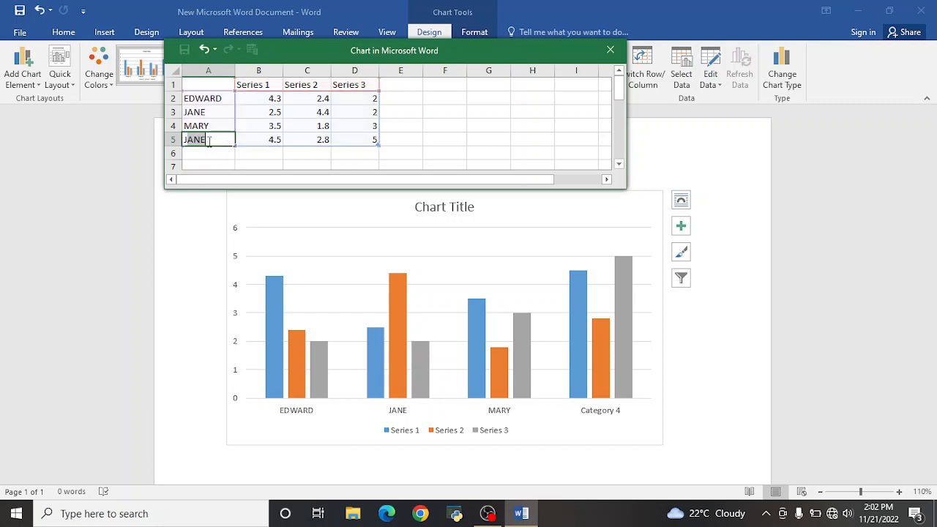
text(OSEPH)
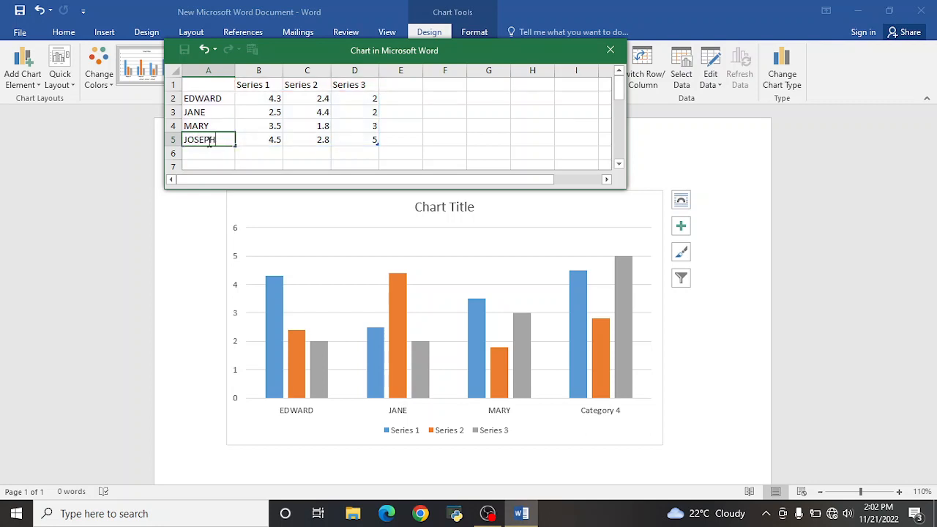
- Rename the three series headers in the chart data as ENGLISH, MATHS and CHEM
click(252, 86)
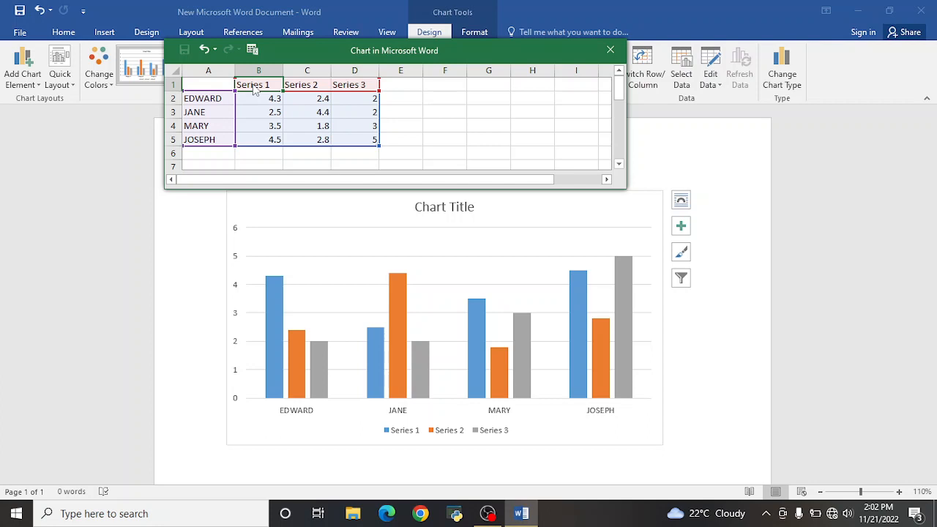
key(BackSpace)
text(EN)
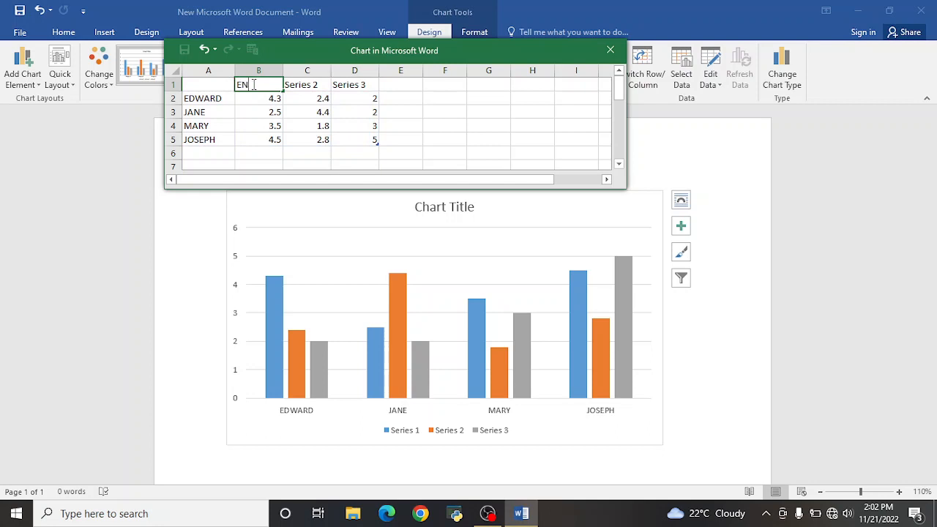
text(GLISH)
click(306, 87)
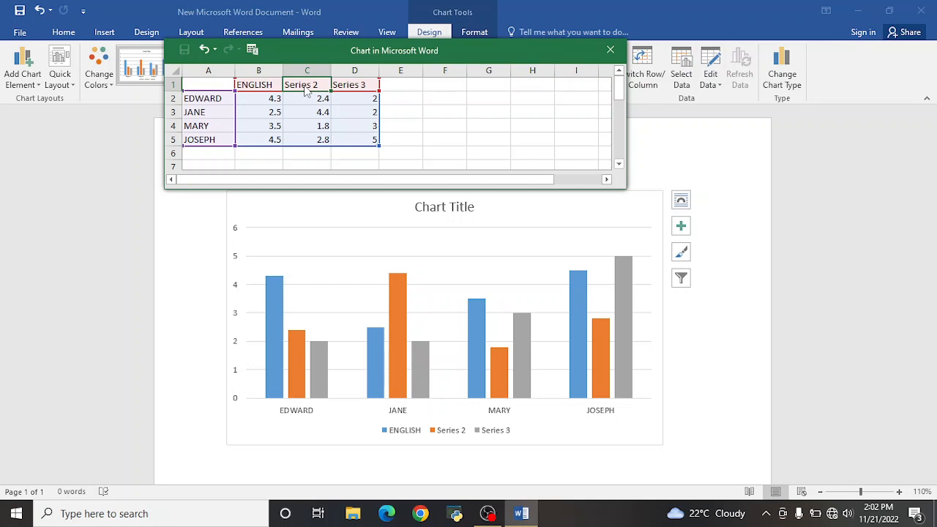
text(MATHS)
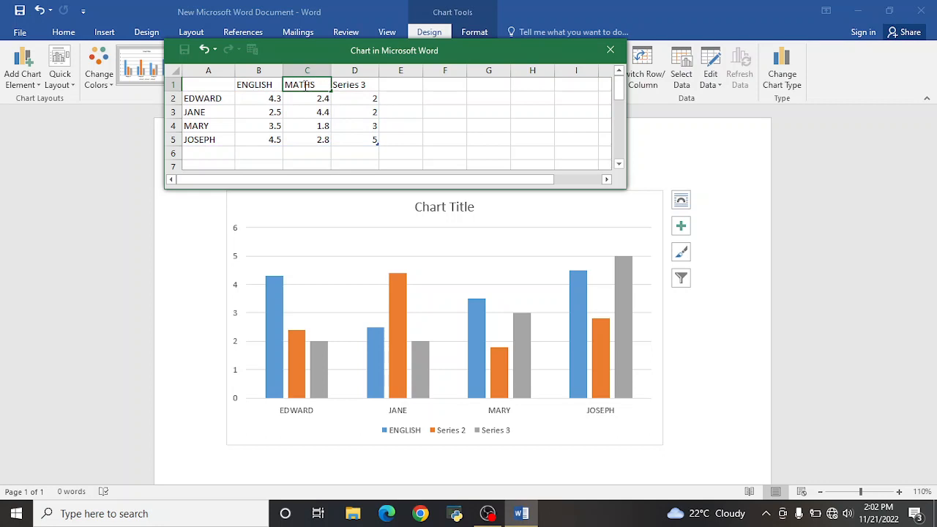
click(363, 88)
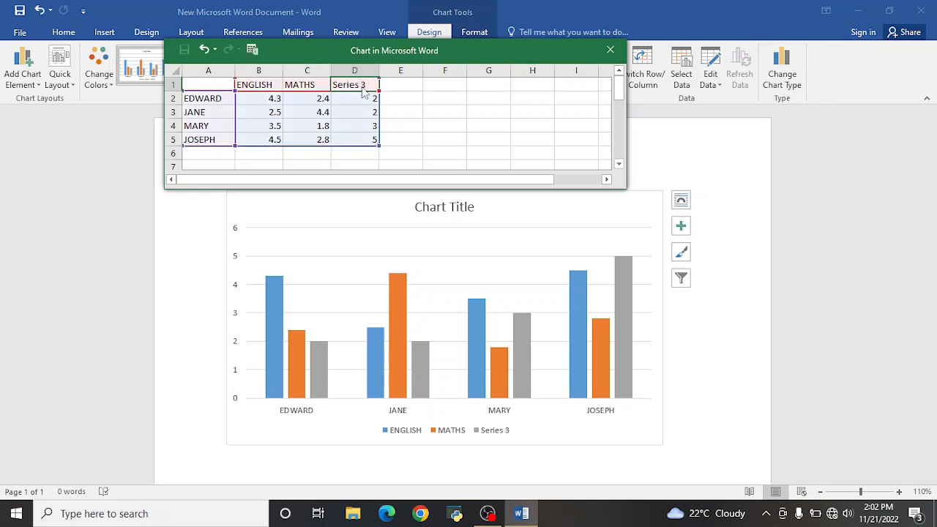
text(CHEM)
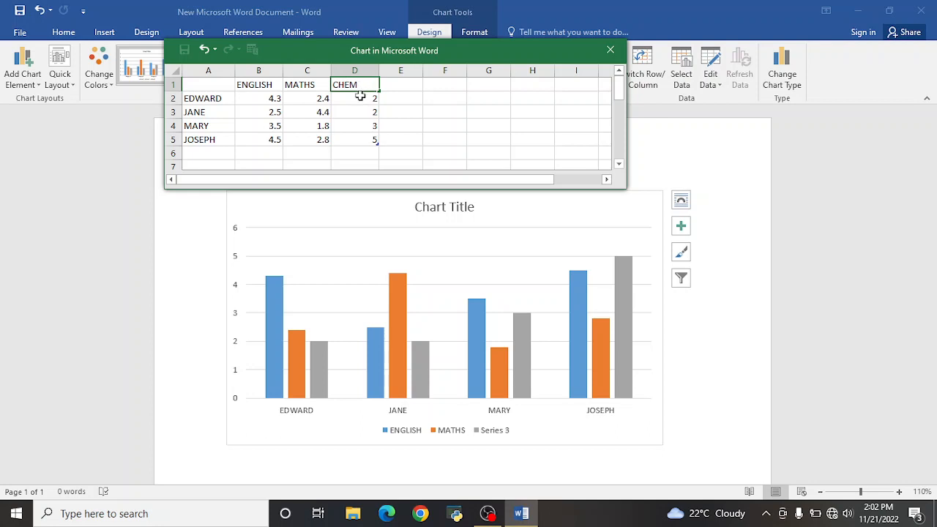
click(360, 103)
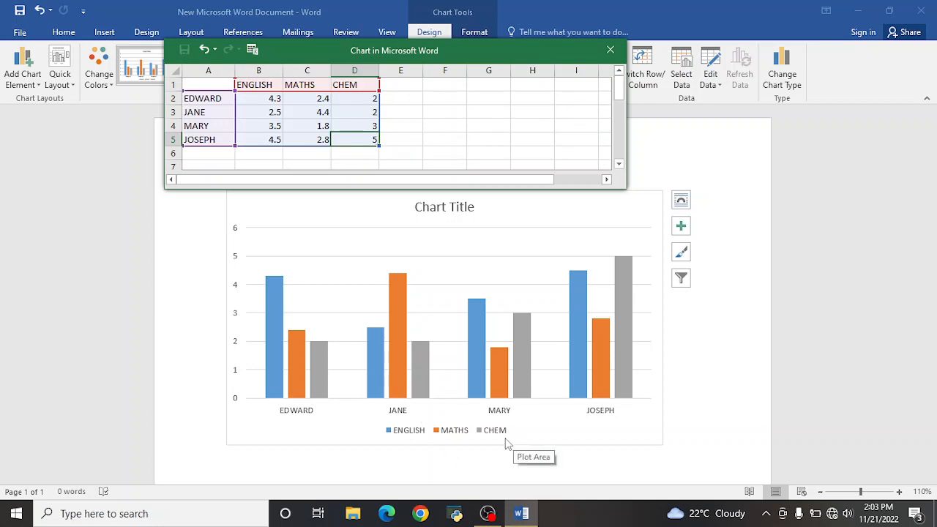
- Enter the ENGLISH marks 78, 40, 58 and 98 in cells B2 to B5 of the chart data
click(261, 98)
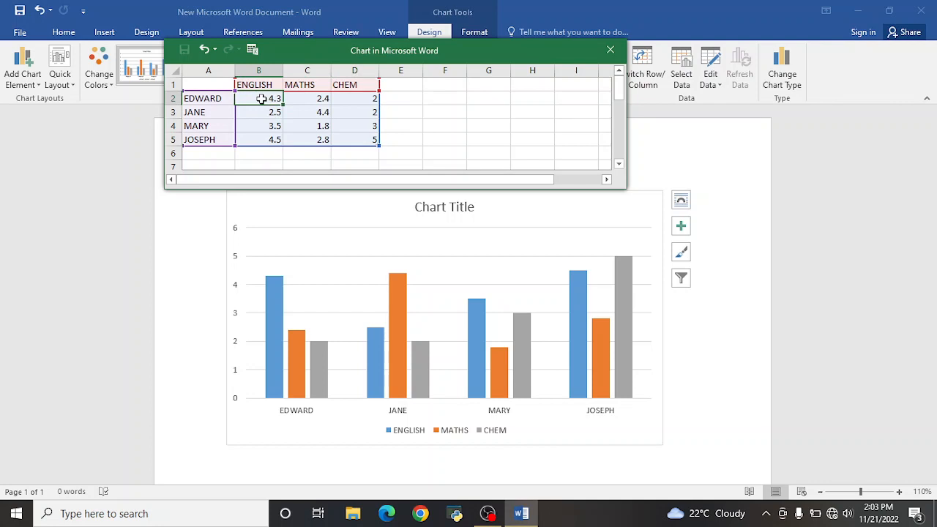
key(ctrl+Home)
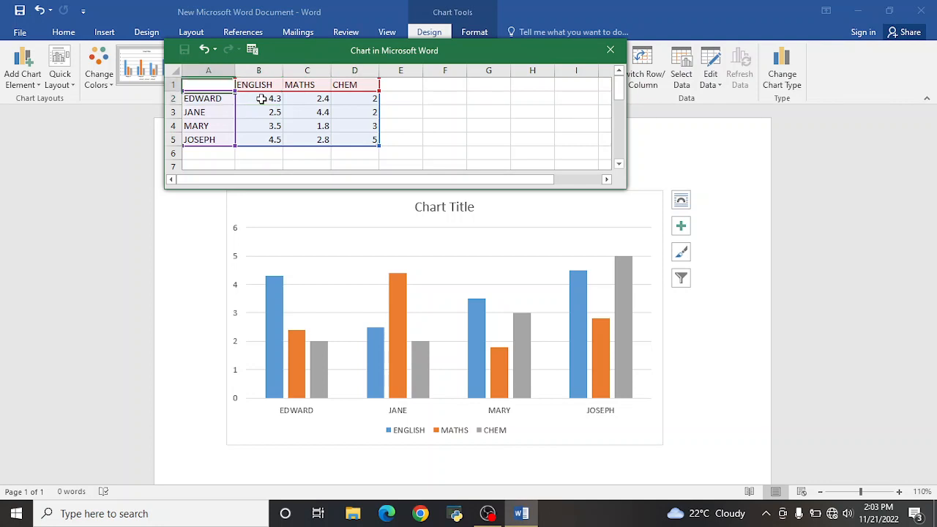
click(262, 98)
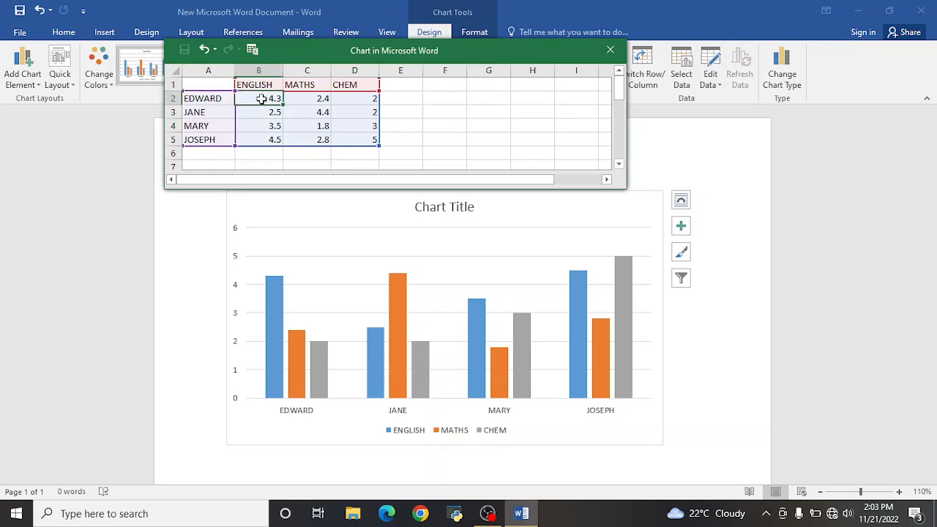
text(78)
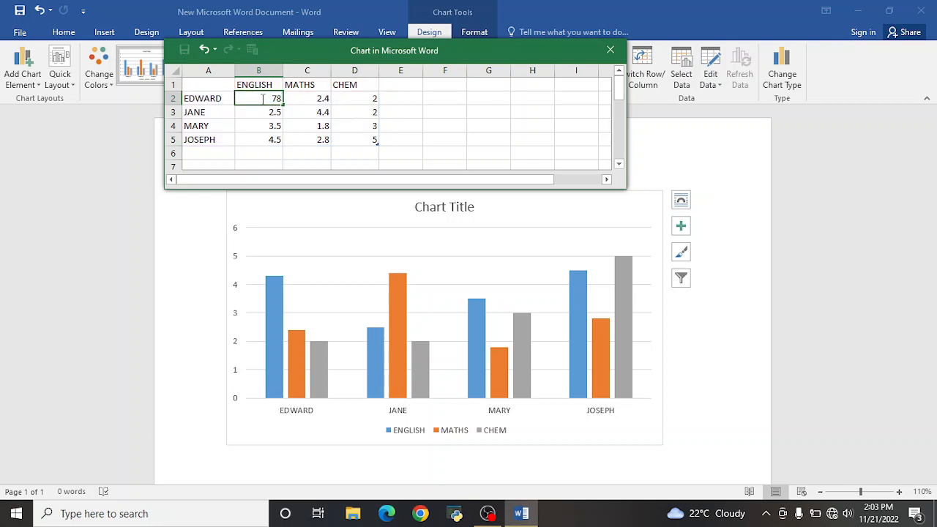
click(259, 114)
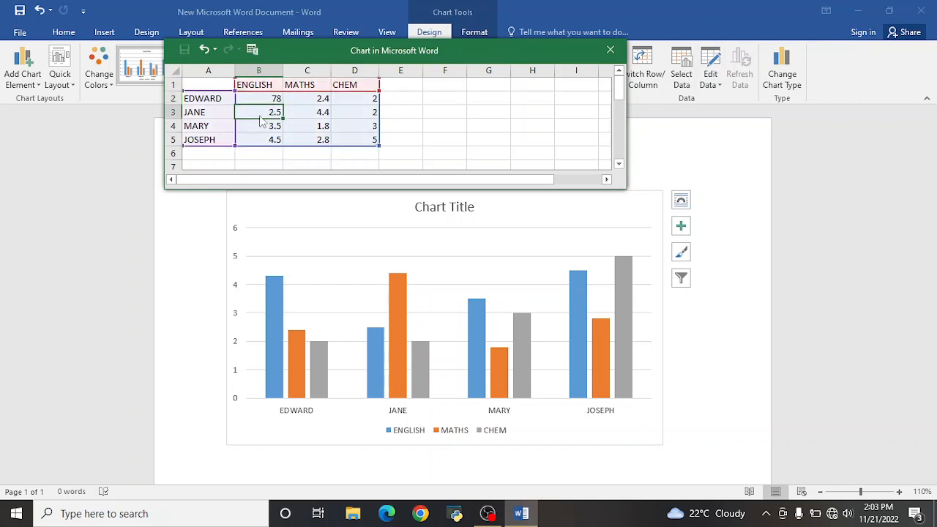
text(40)
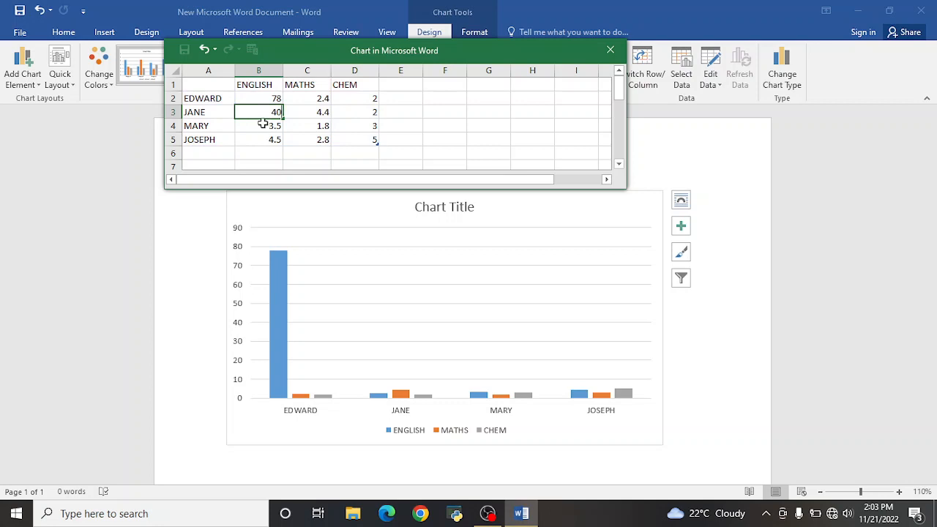
click(265, 128)
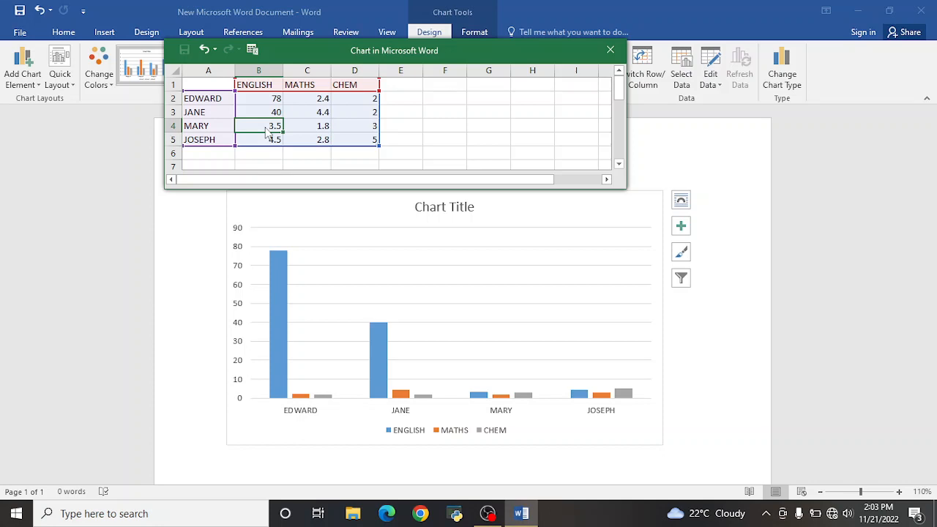
text(58)
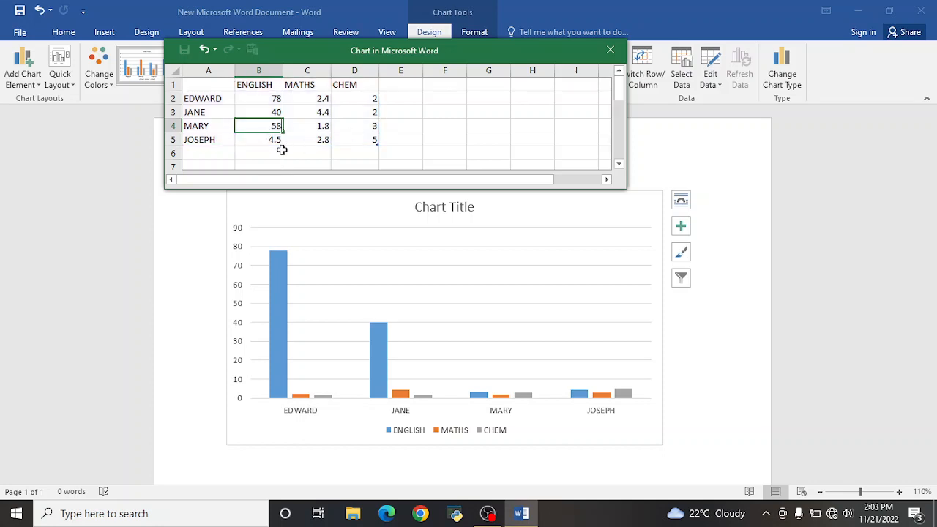
click(272, 143)
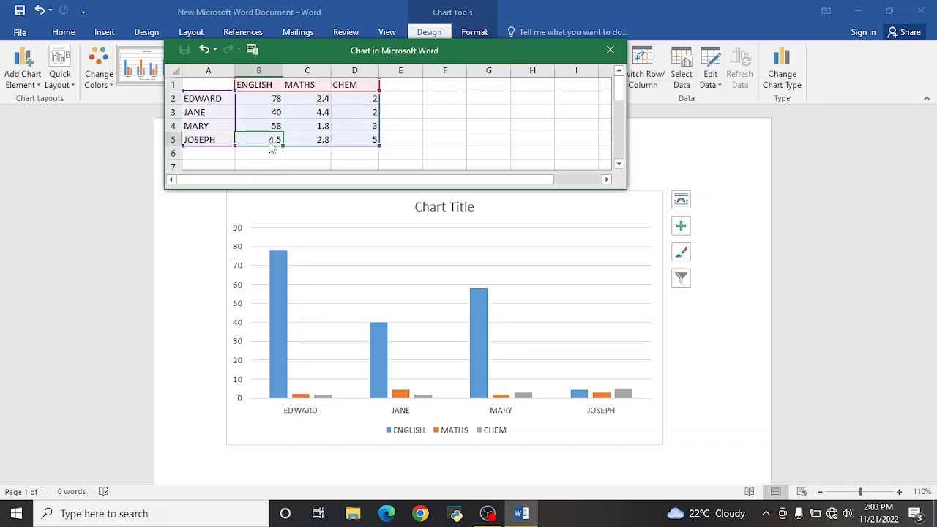
text(98)
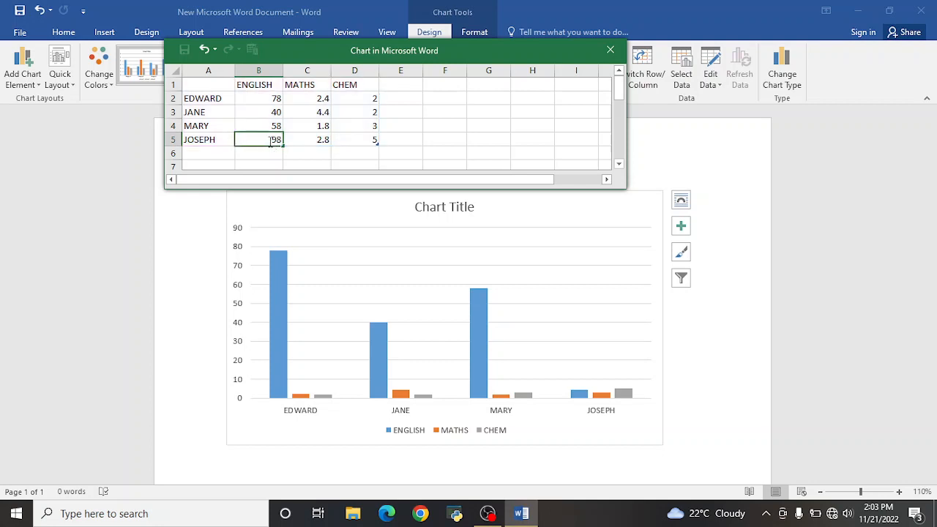
- Enter the MATHS marks 65, 60, 80 and 78 in cells C2 to C5 of the chart data
click(310, 102)
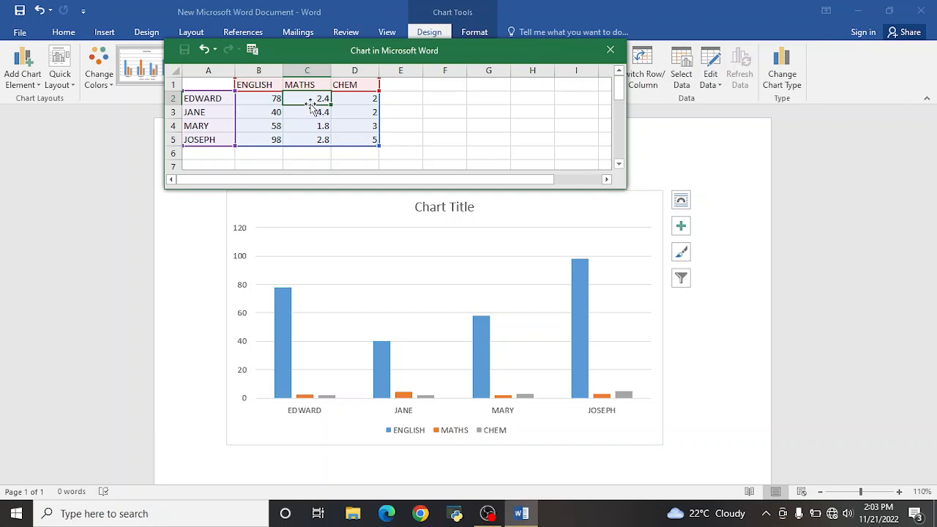
text(65)
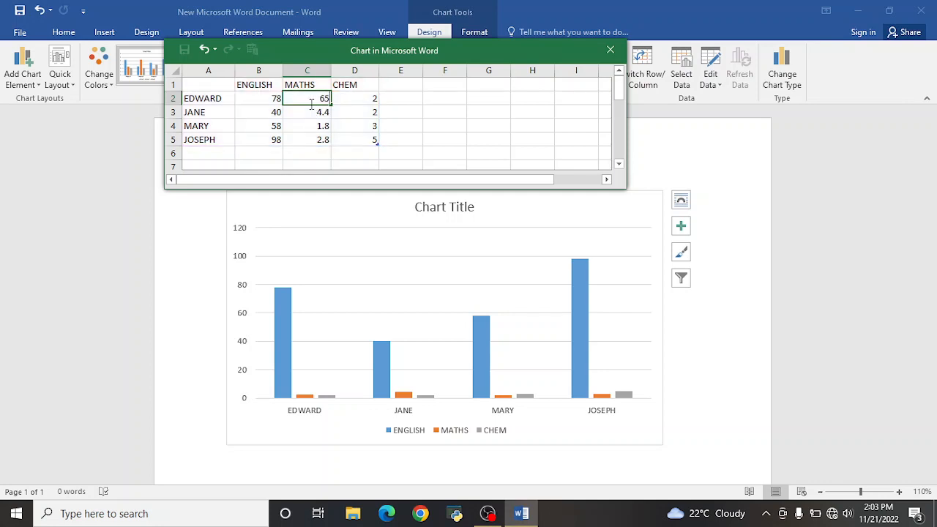
key(Return)
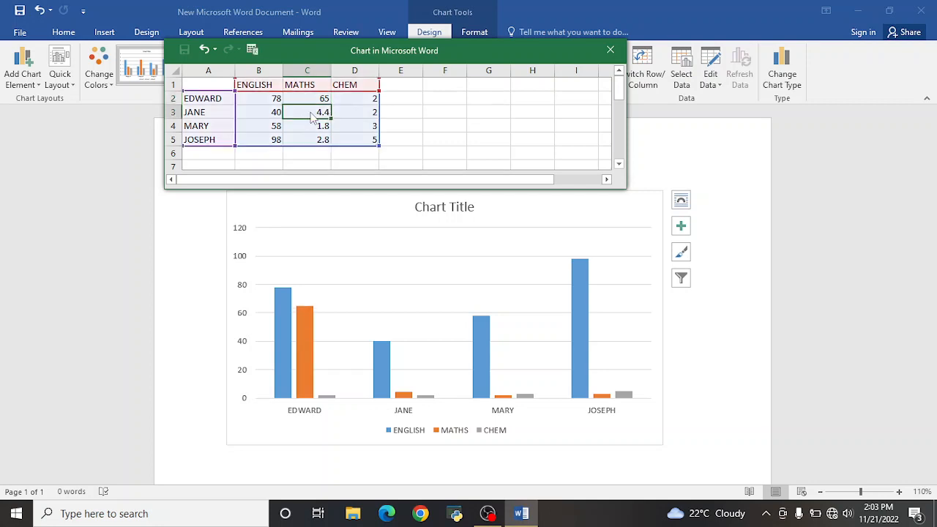
text(60)
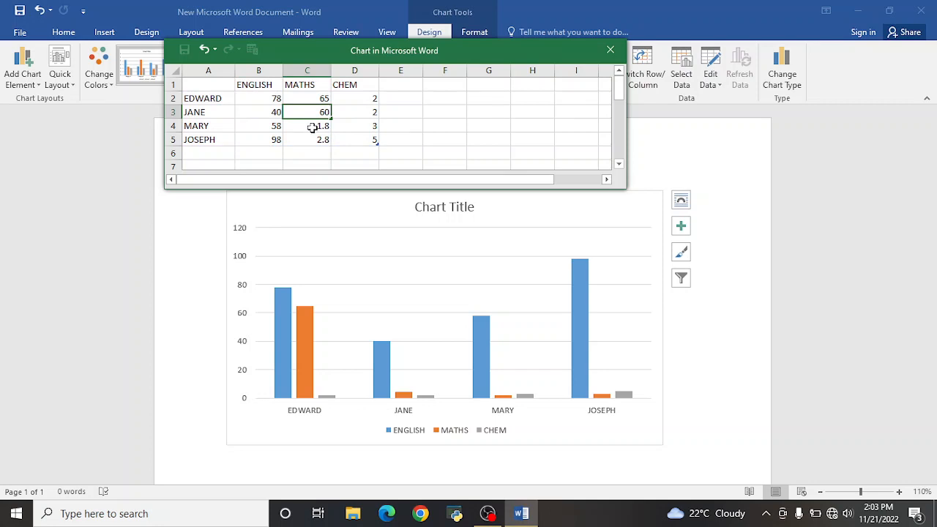
key(Return)
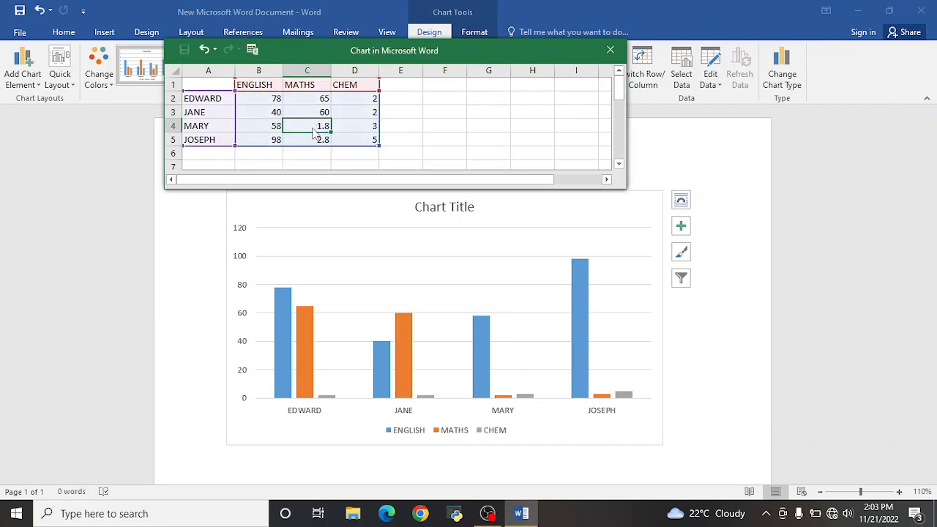
text(80)
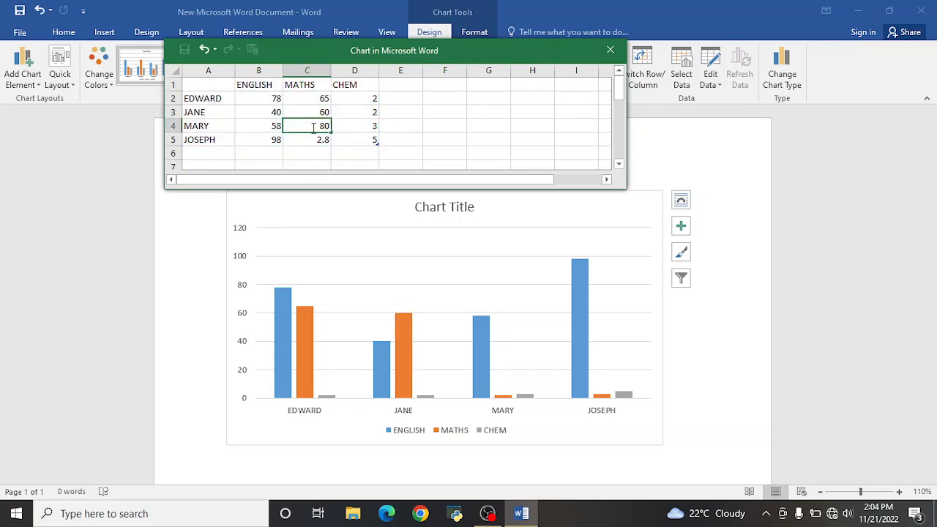
click(315, 142)
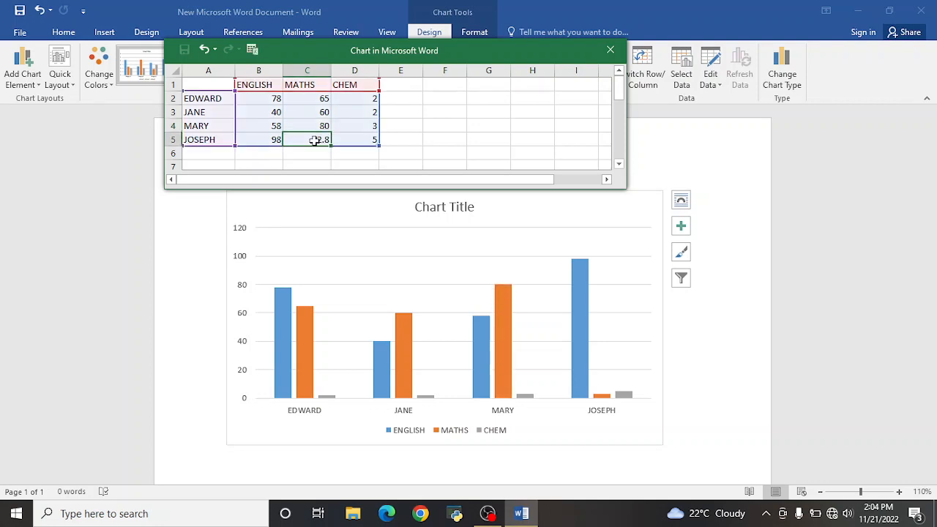
text(78)
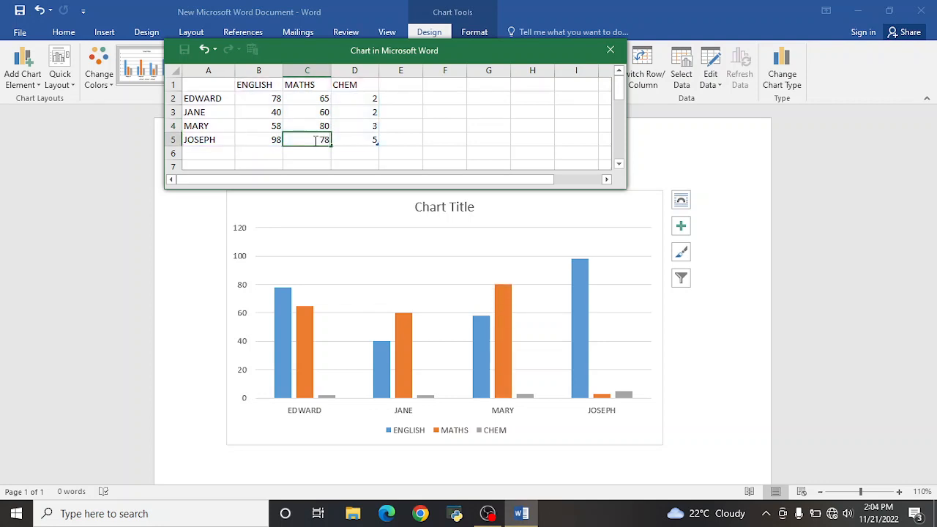
- Enter the CHEM marks 67, 34, 56 and 100 in cells D2 to D5, and close the chart data sheet
click(359, 98)
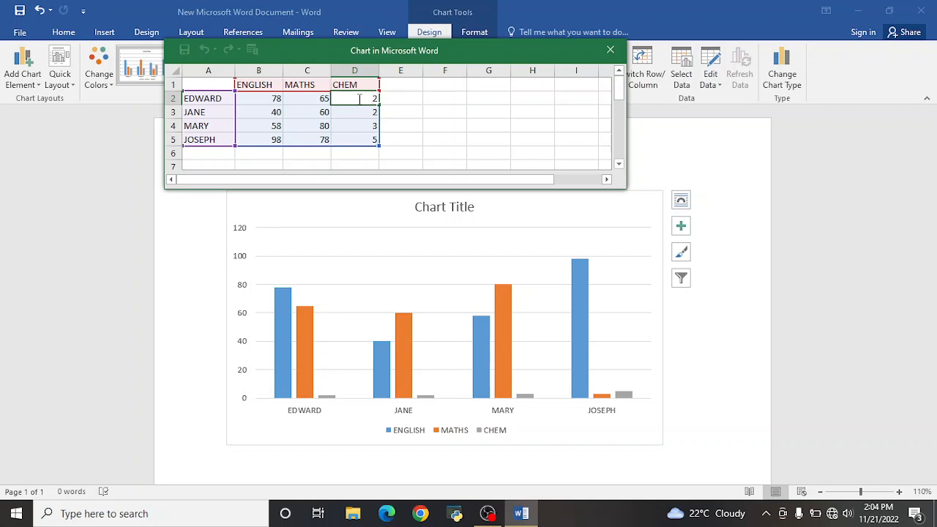
click(318, 141)
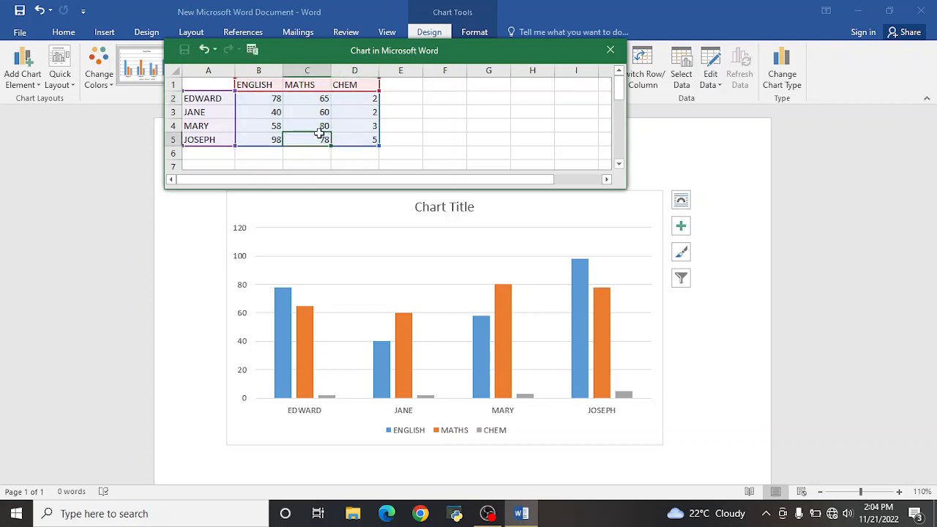
click(357, 98)
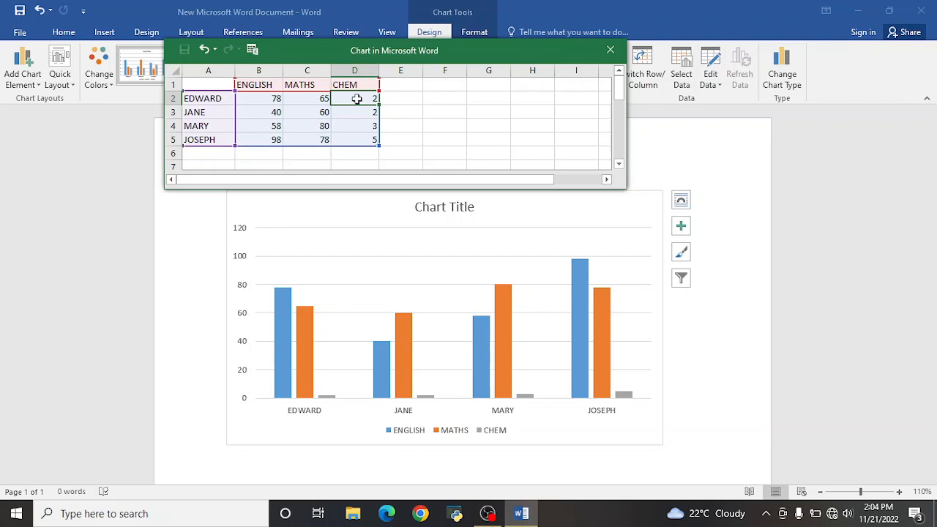
text(67)
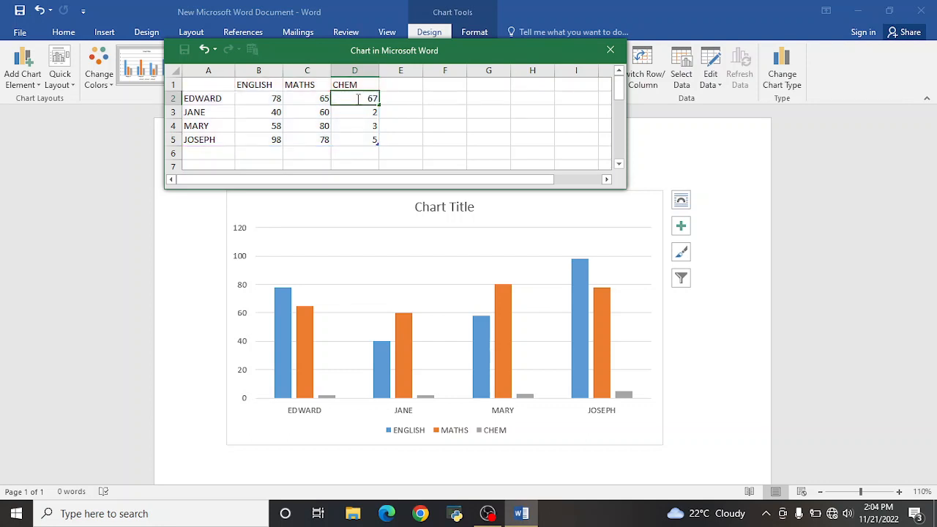
click(368, 112)
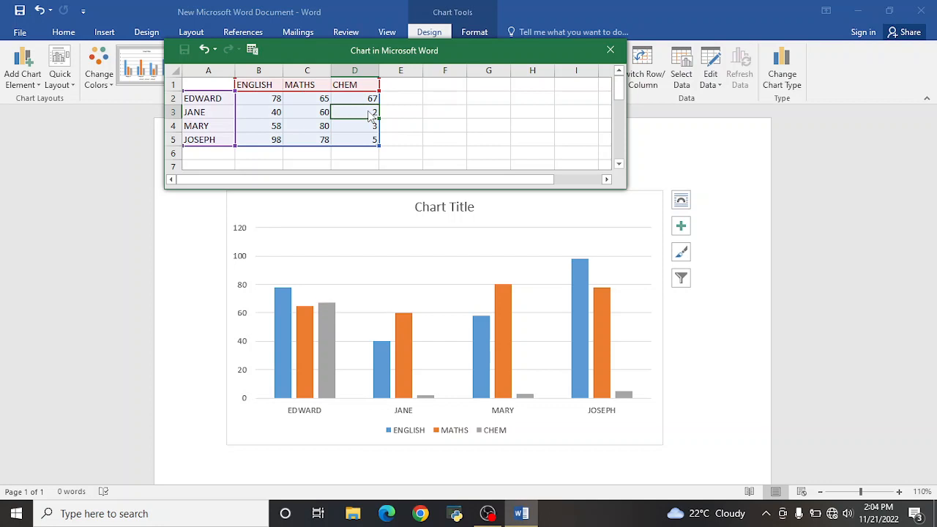
text(34)
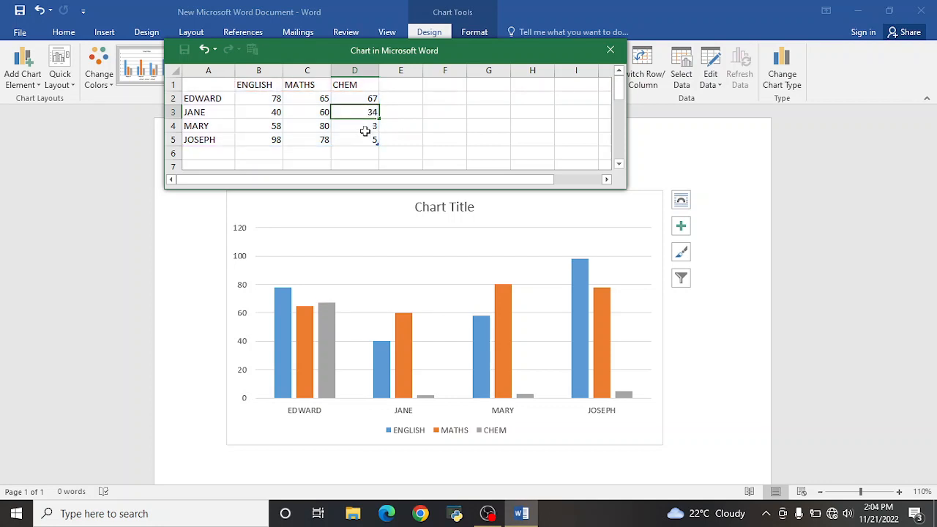
click(366, 137)
click(366, 126)
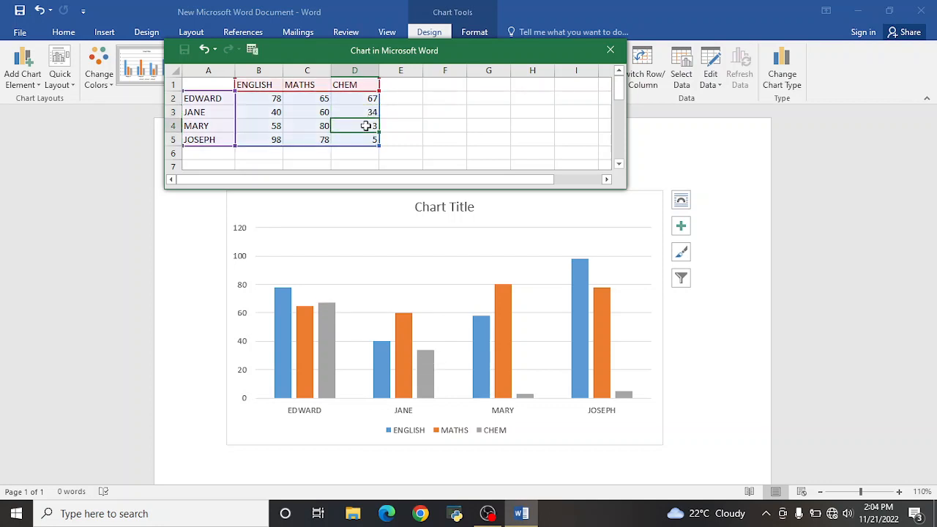
text(56)
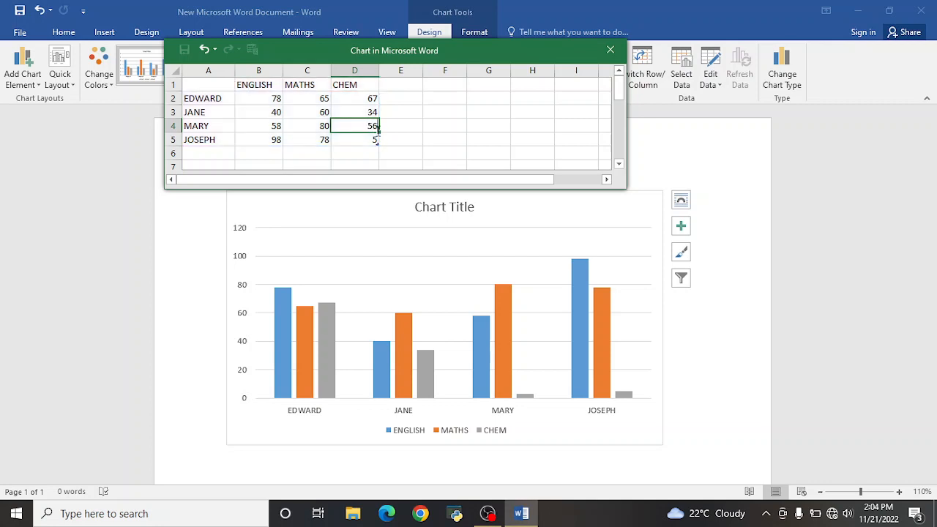
click(368, 140)
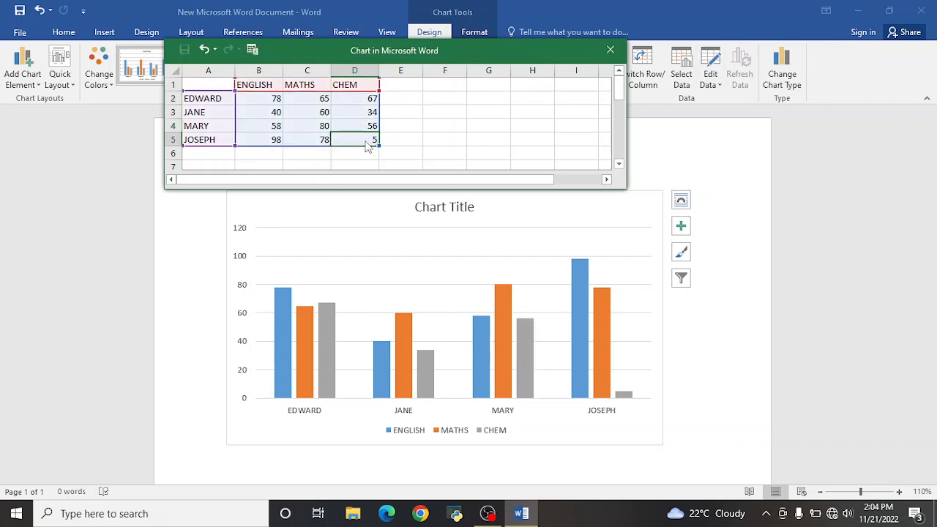
text(100)
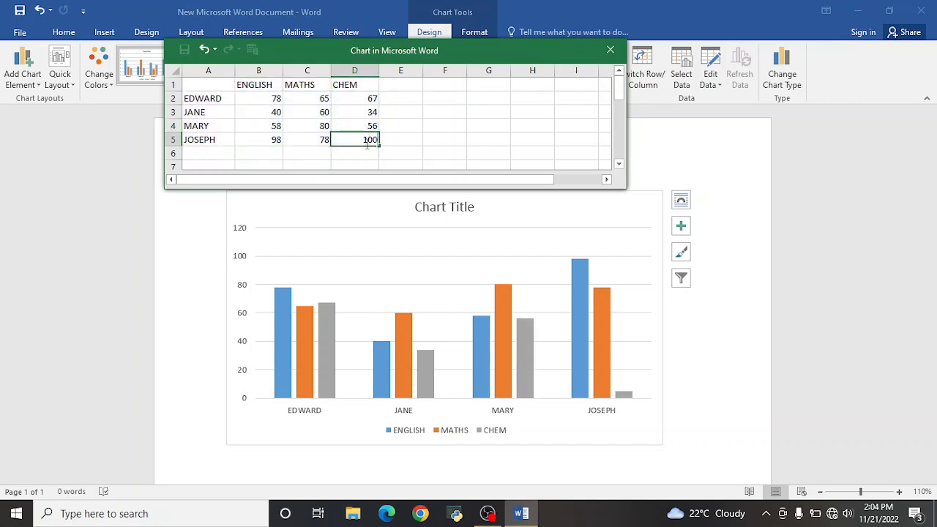
click(444, 140)
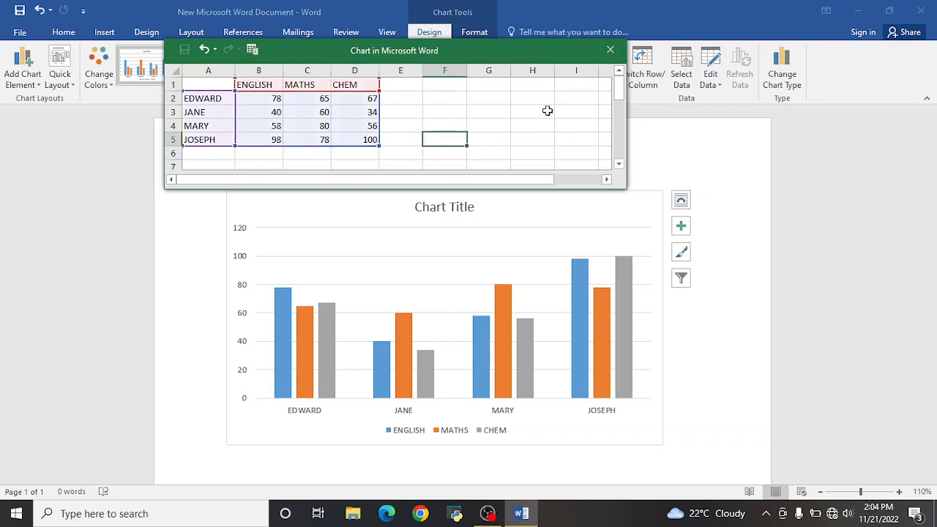
click(610, 54)
- Replace the placeholder chart title with STUDENT PERFOMANCE
scroll(461, 187, down, 2)
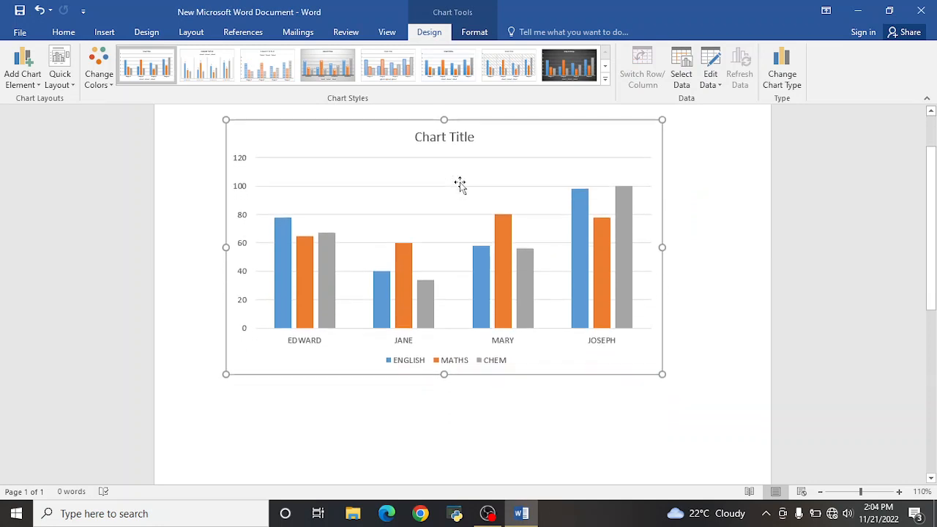
scroll(463, 184, up, 2)
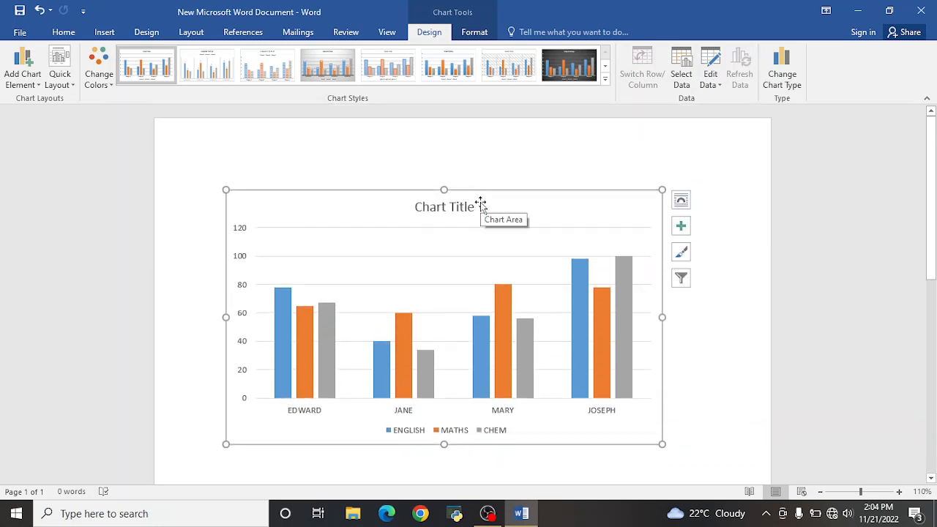
scroll(366, 227, down, 2)
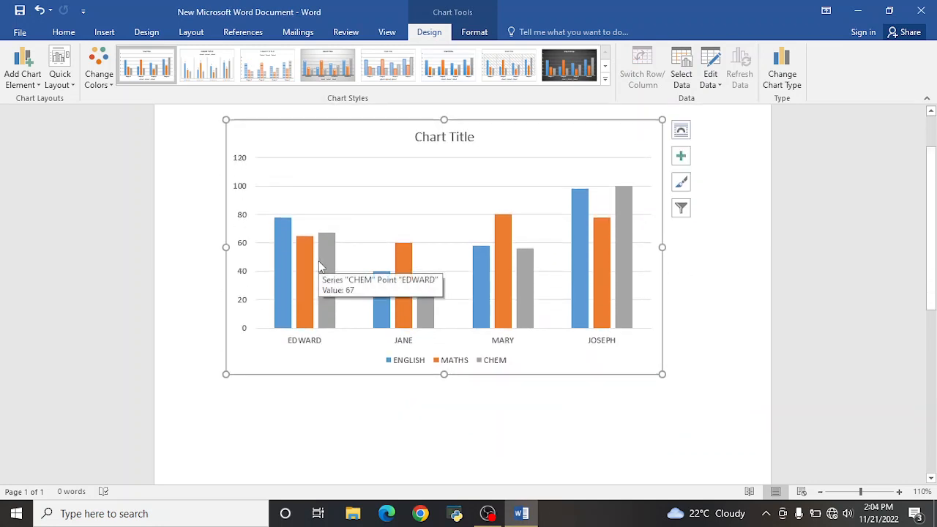
click(459, 132)
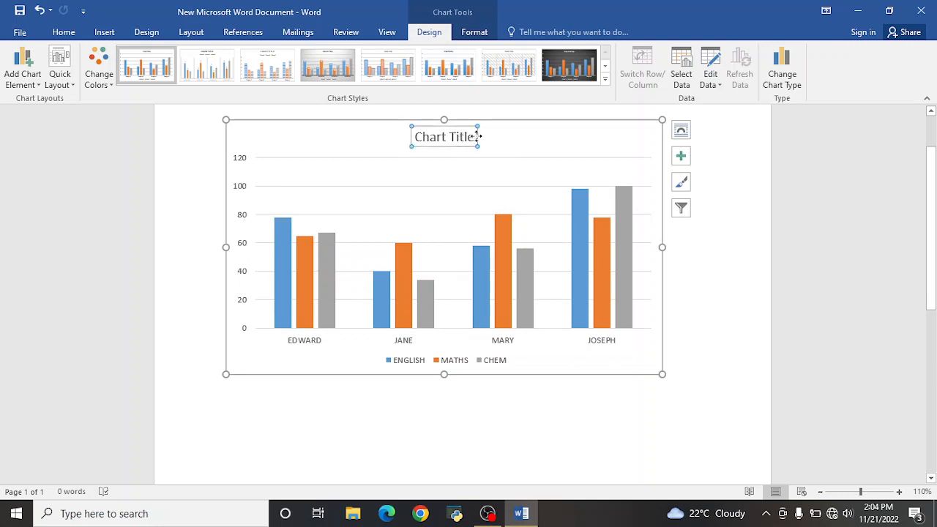
click(474, 137)
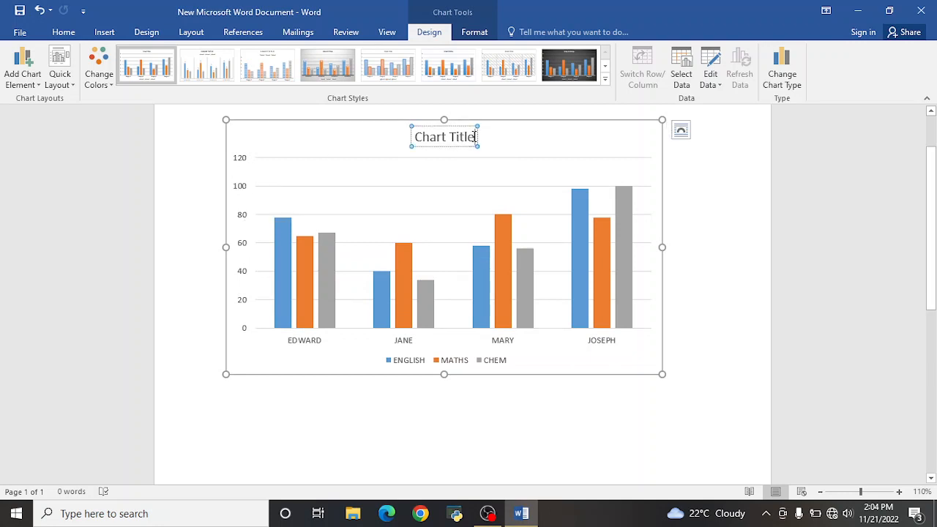
key(BackSpace)
key(BackSpace)
key(BackSpace)
key(BackSpace)
key(BackSpace)
key(BackSpace)
key(BackSpace)
key(BackSpace)
key(BackSpace)
key(BackSpace)
key(BackSpace)
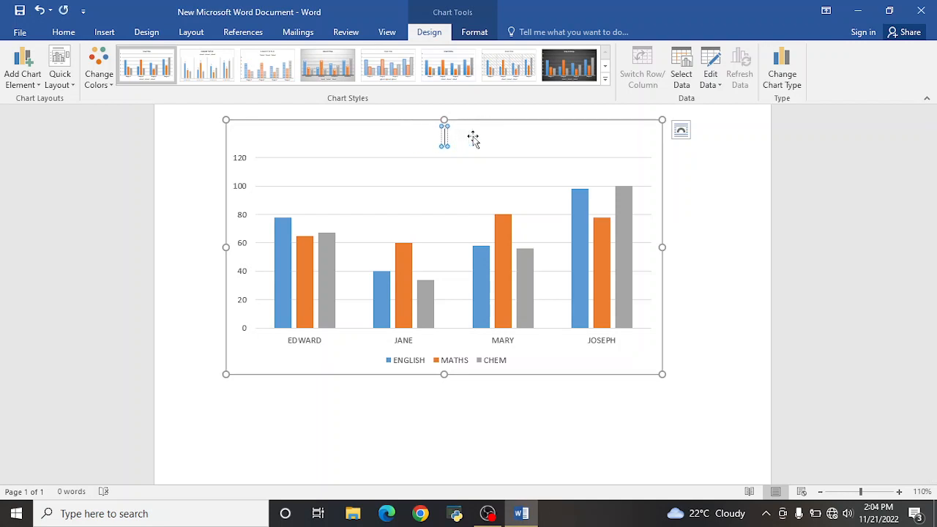
text(STUDENT PR)
key(BackSpace)
text(ERFOMANCE)
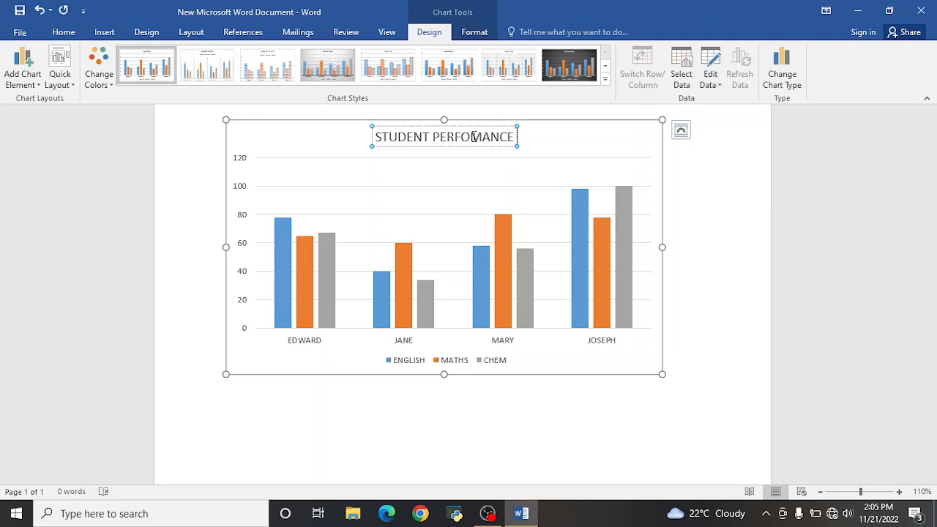
click(658, 224)
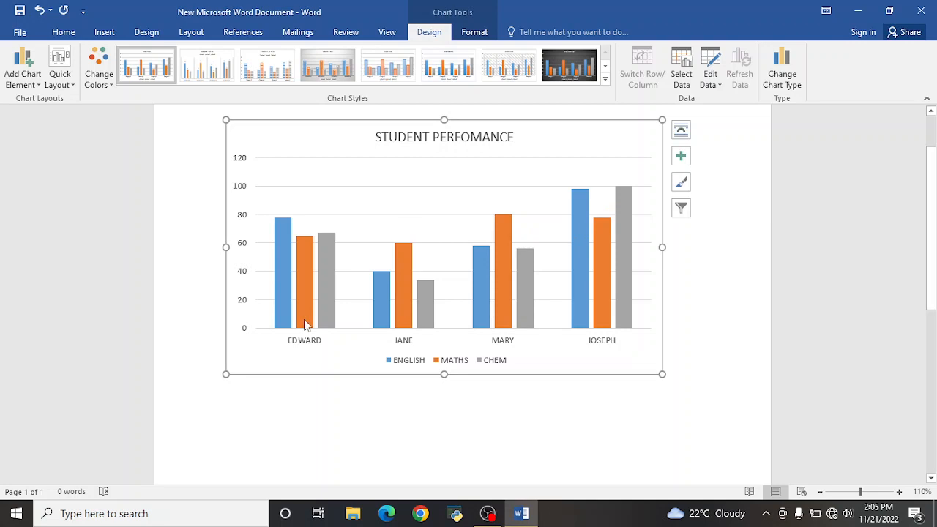
- Add data labels to all columns of the chart
mouse_move(306, 325)
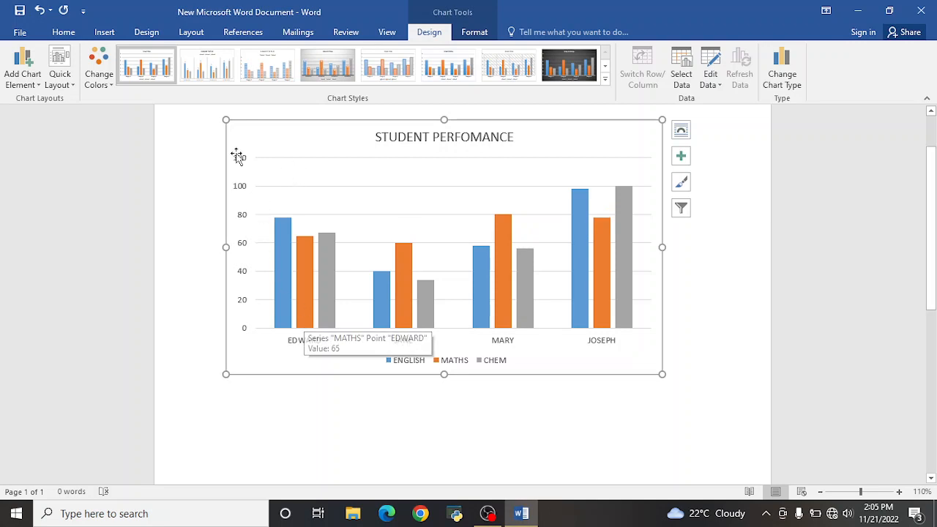
click(682, 158)
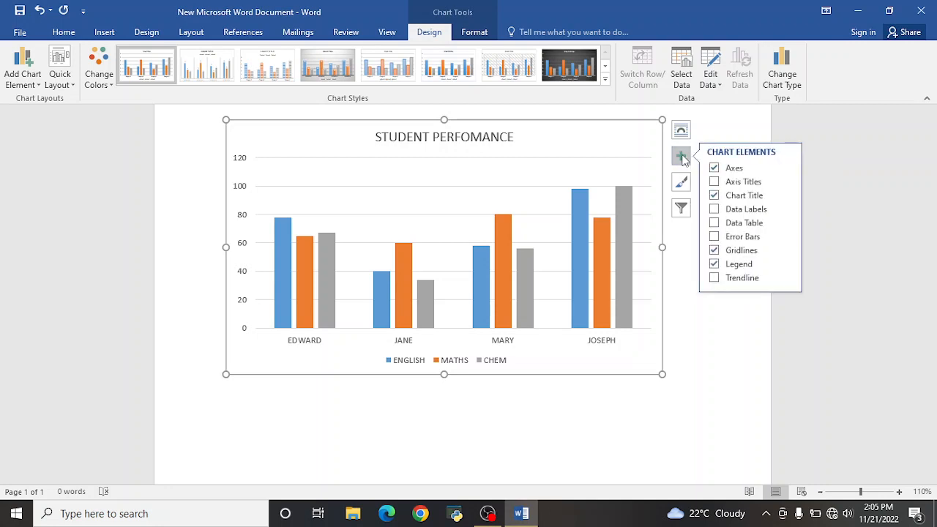
click(714, 210)
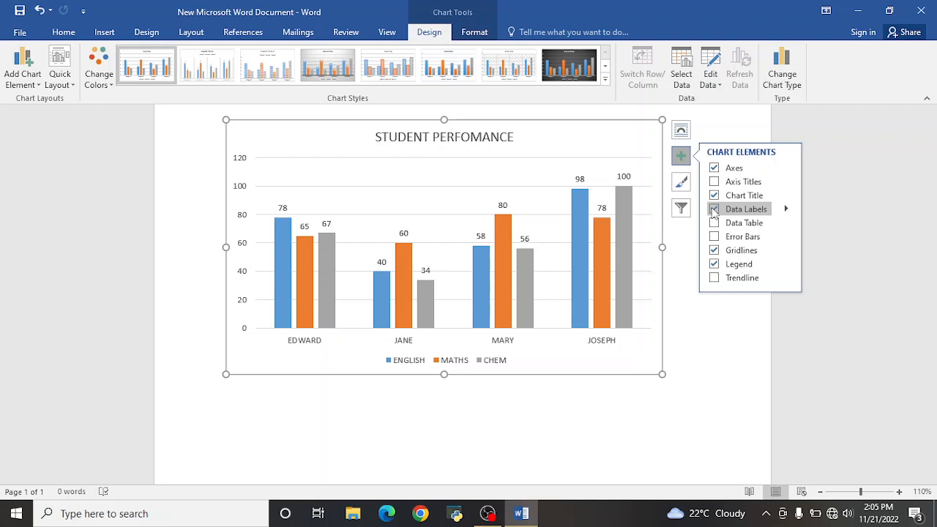
- Try out a data table beneath the chart, and remove it again
click(714, 223)
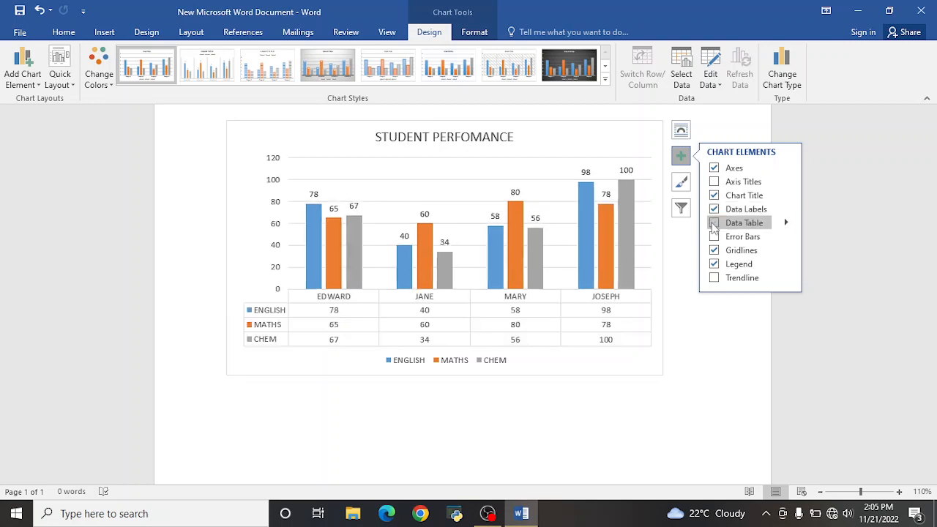
click(714, 223)
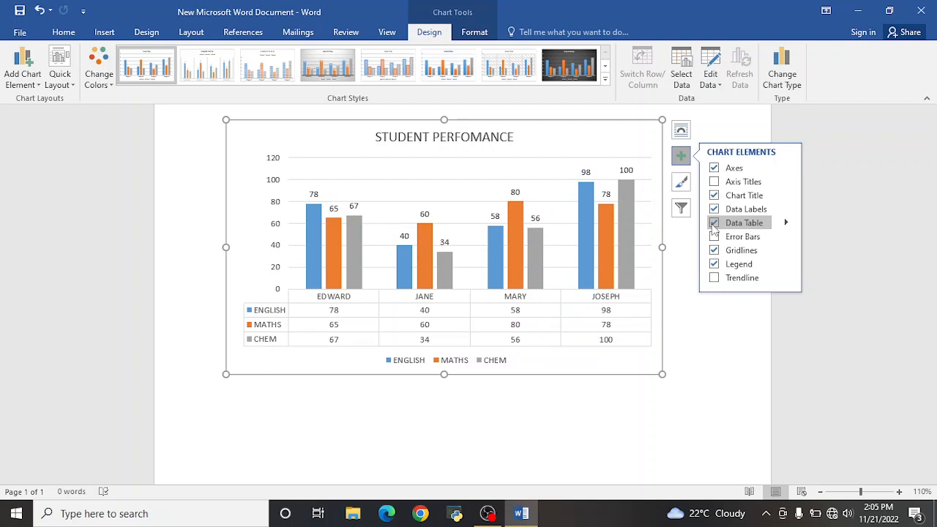
click(714, 224)
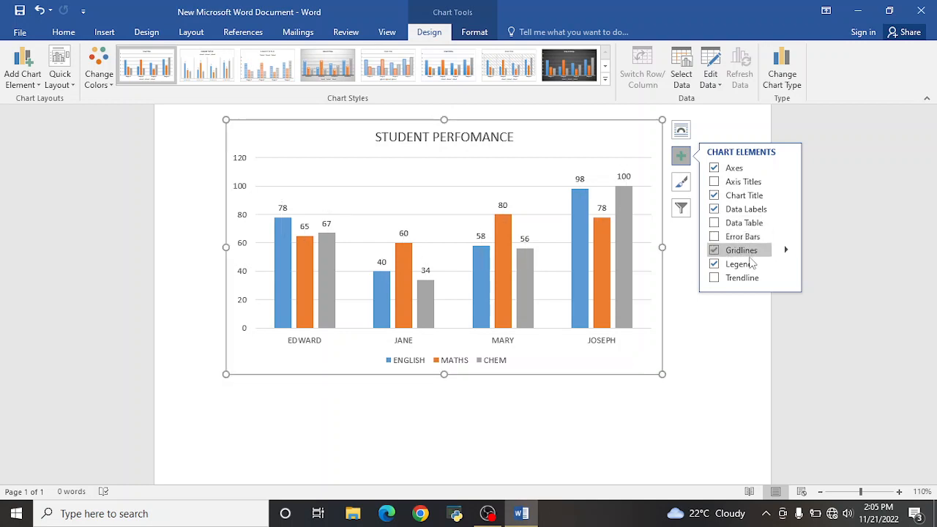
- Try out a trendline based on the ENGLISH series, and remove it again
click(714, 278)
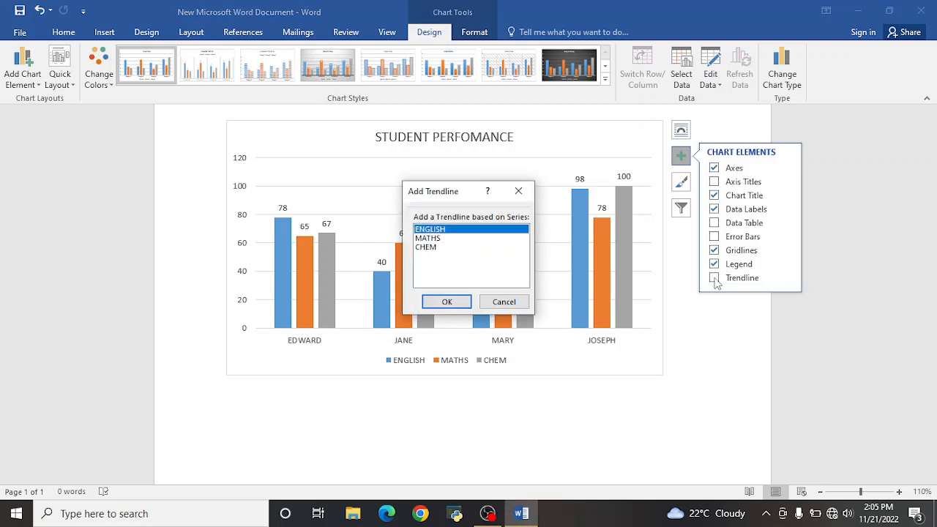
click(449, 303)
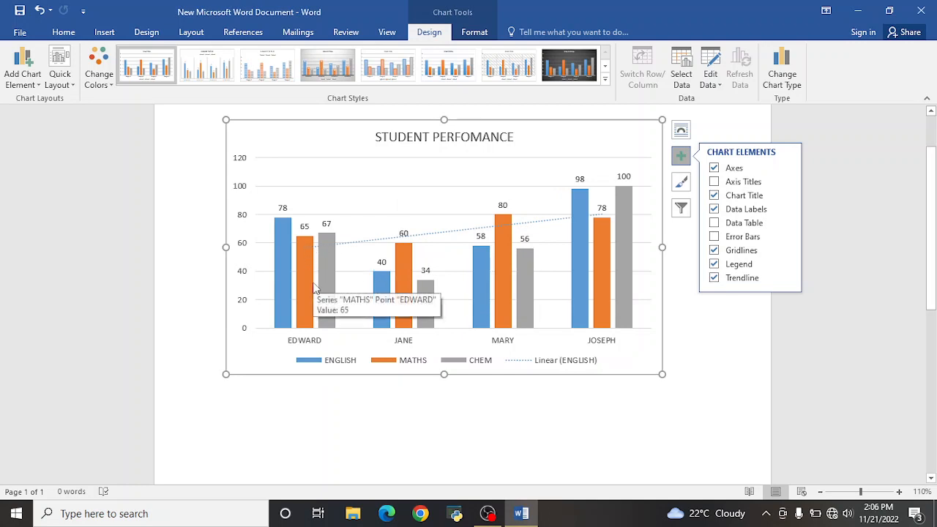
mouse_move(325, 289)
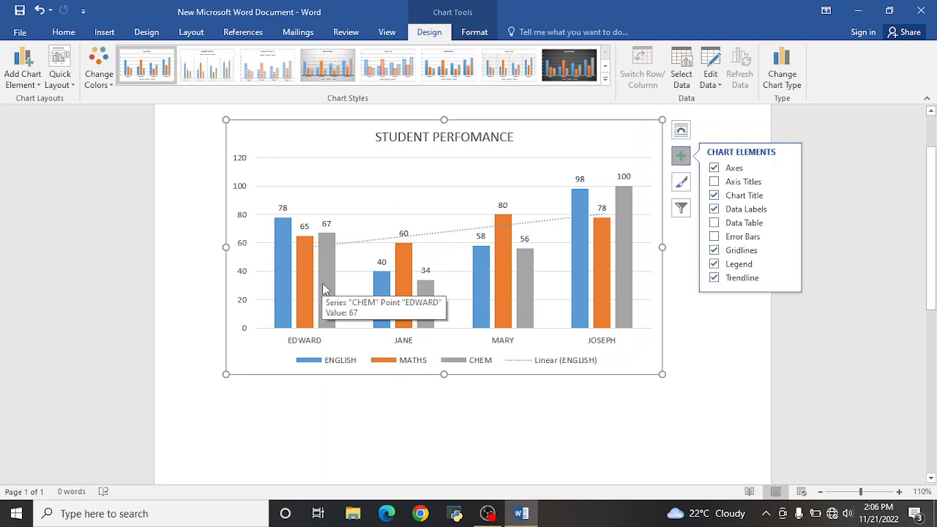
click(712, 279)
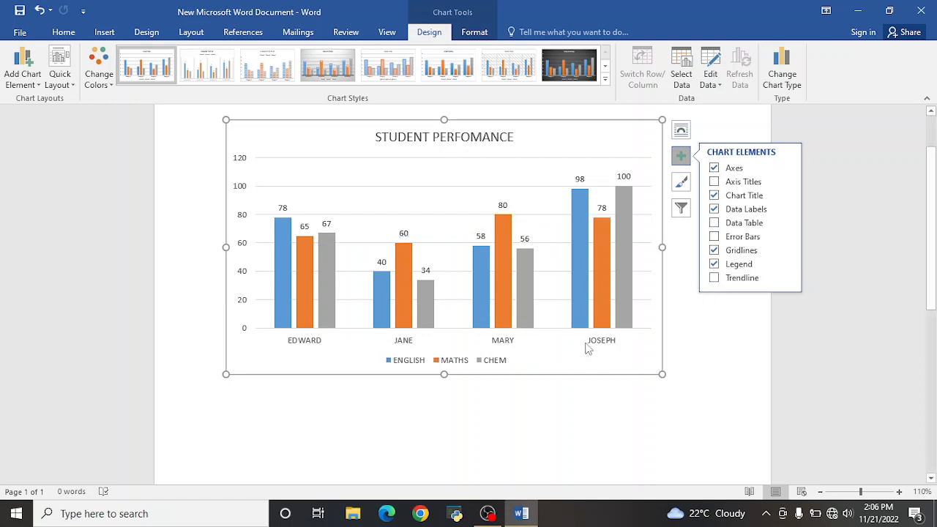
- Apply the last chart style in the gallery, with shaded columns and a bold title
scroll(563, 242, up, 1)
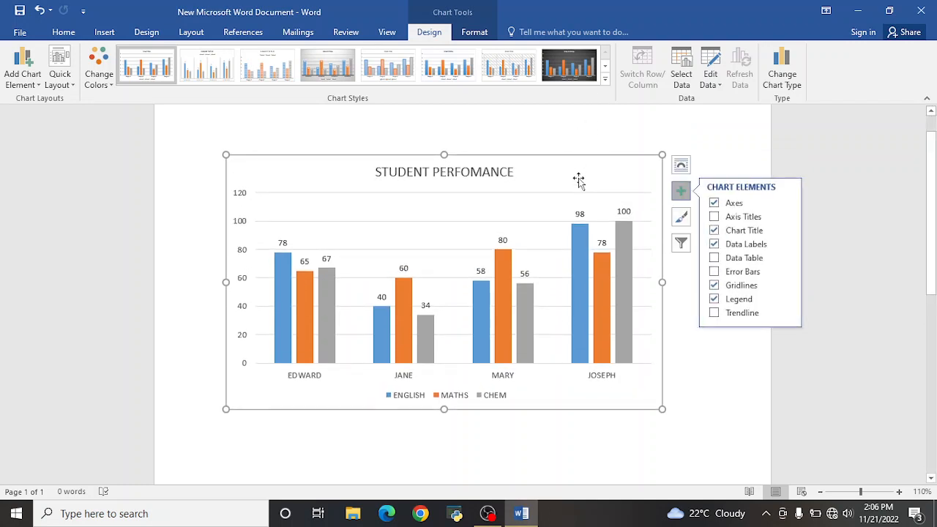
click(605, 79)
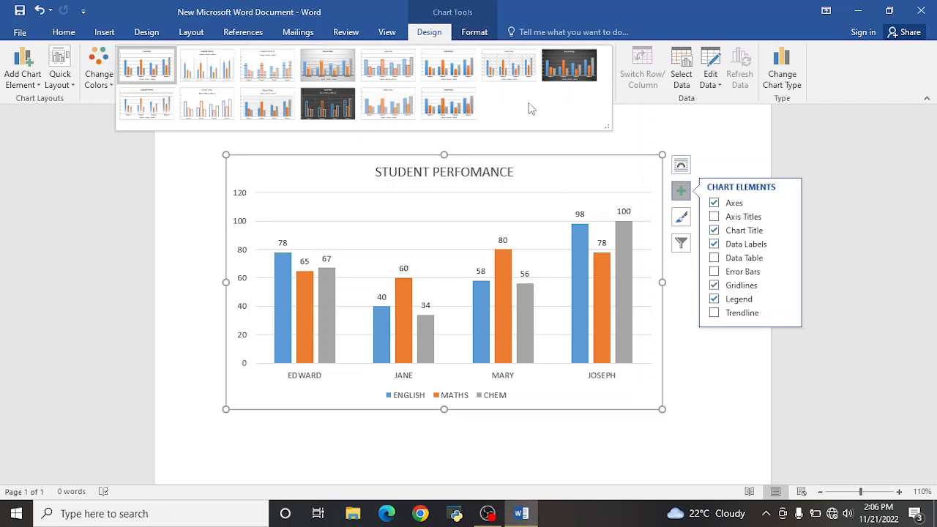
click(435, 110)
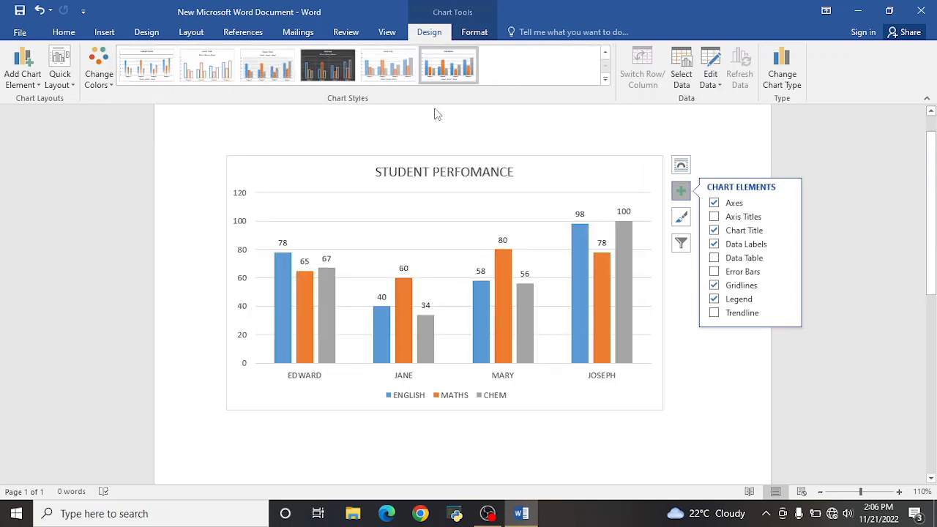
click(736, 330)
click(611, 316)
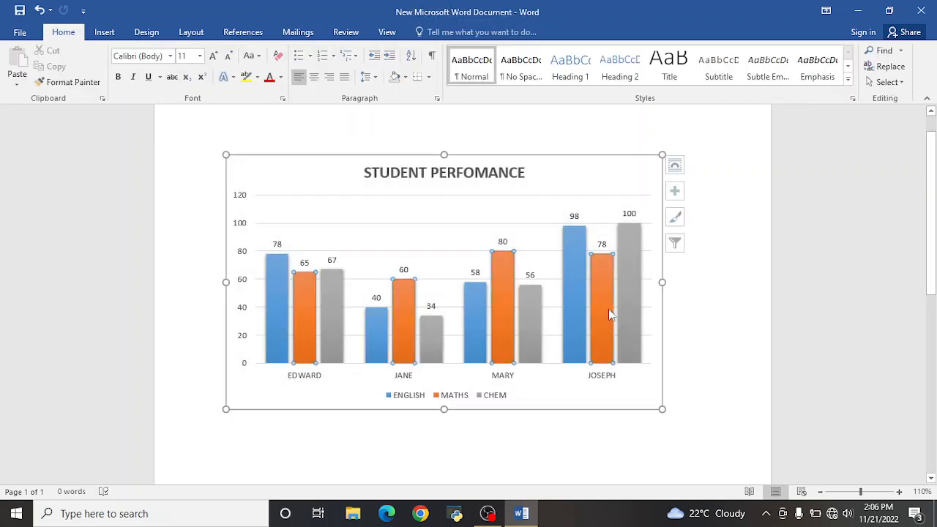
- Set the font of the vertical axis numbers to Arial Black
click(241, 202)
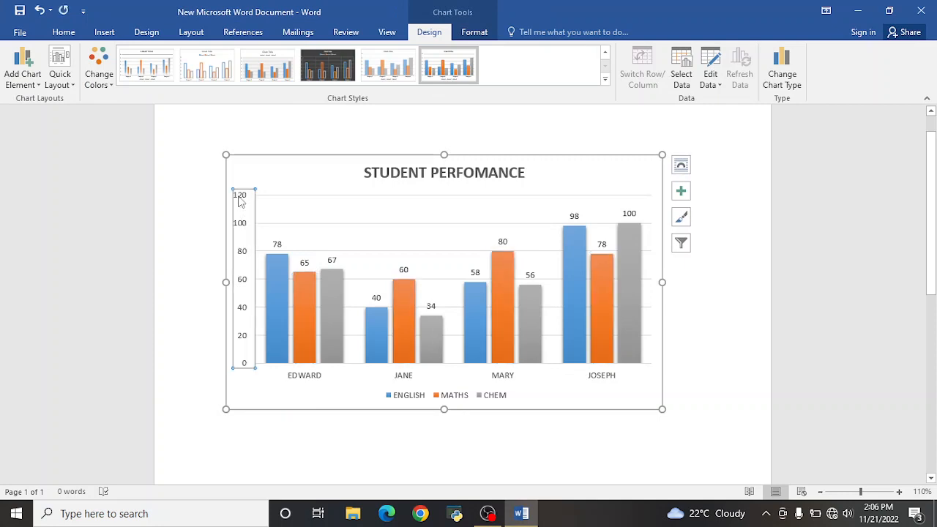
click(63, 33)
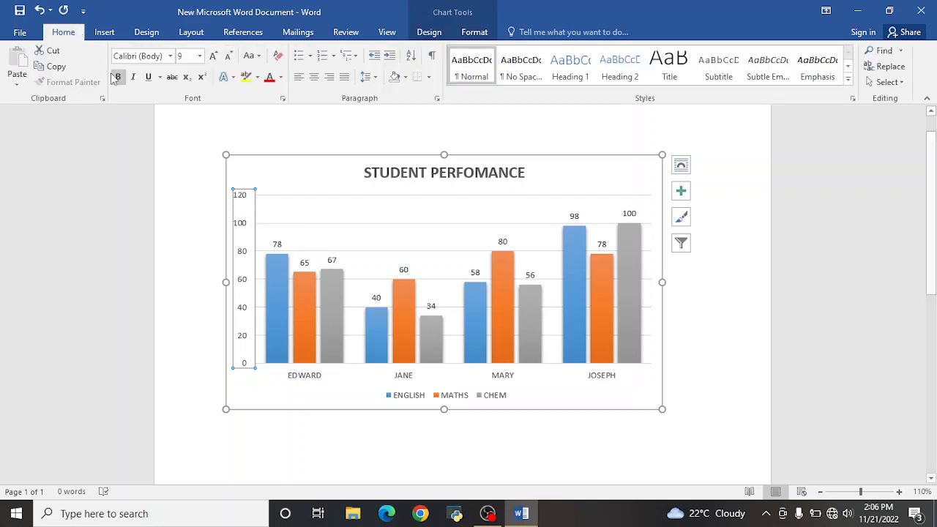
click(171, 57)
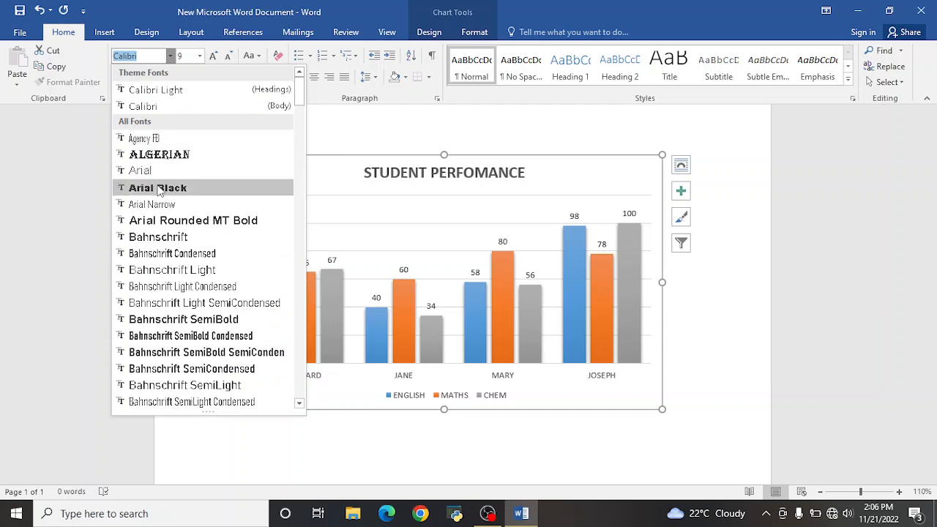
click(158, 188)
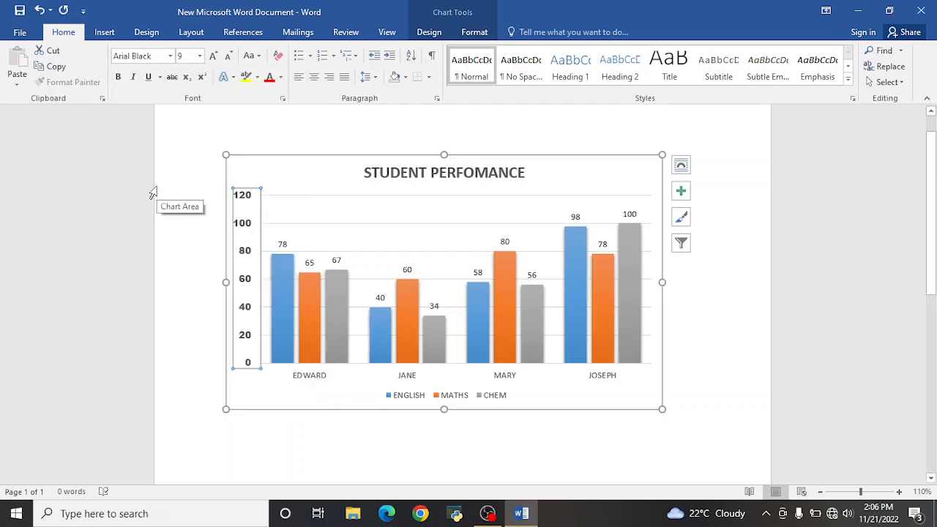
- Format the student names on the horizontal axis in bold Algerian
click(300, 377)
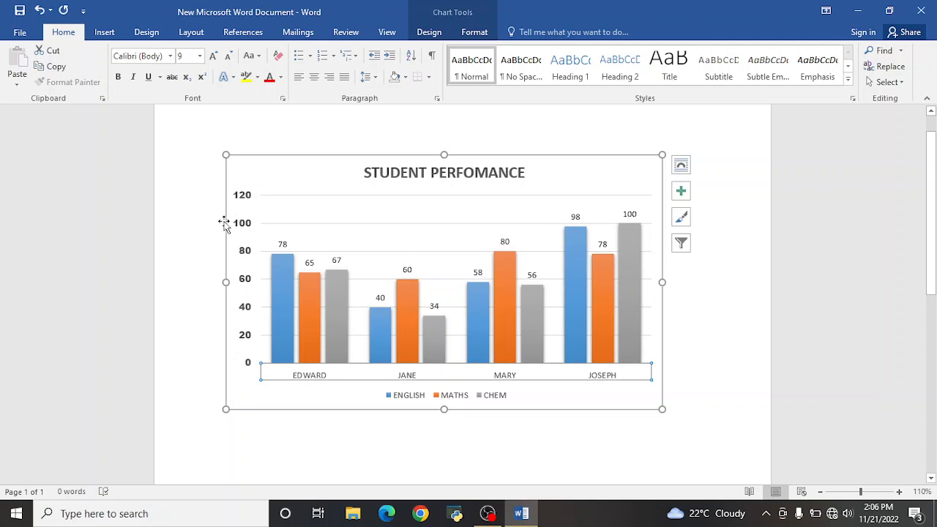
click(173, 57)
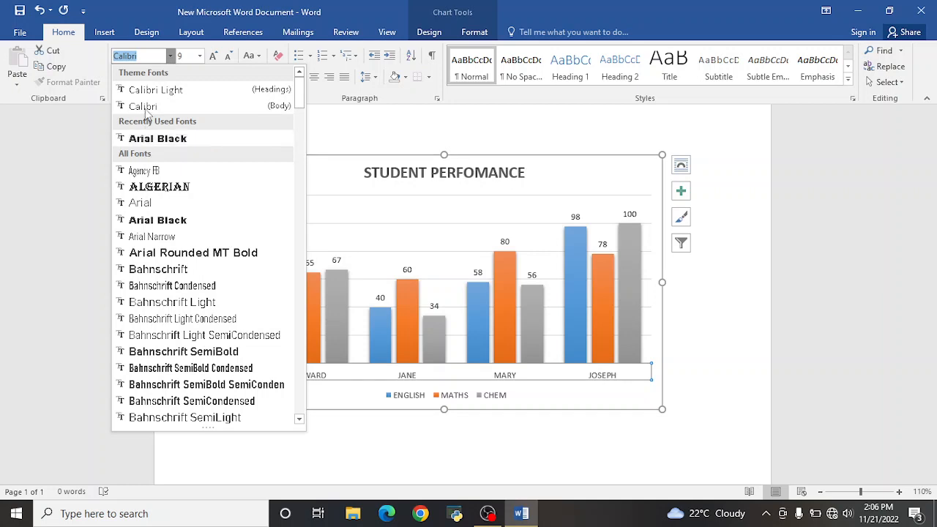
click(154, 188)
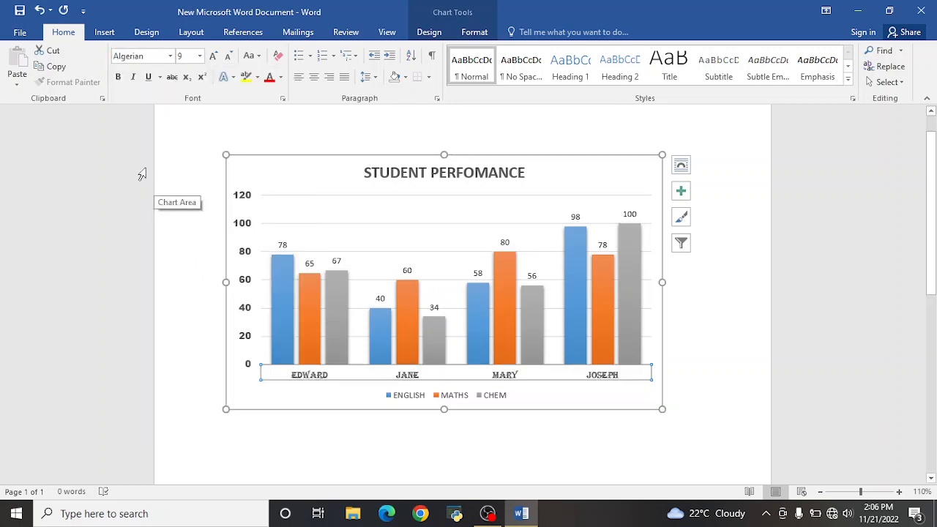
click(119, 78)
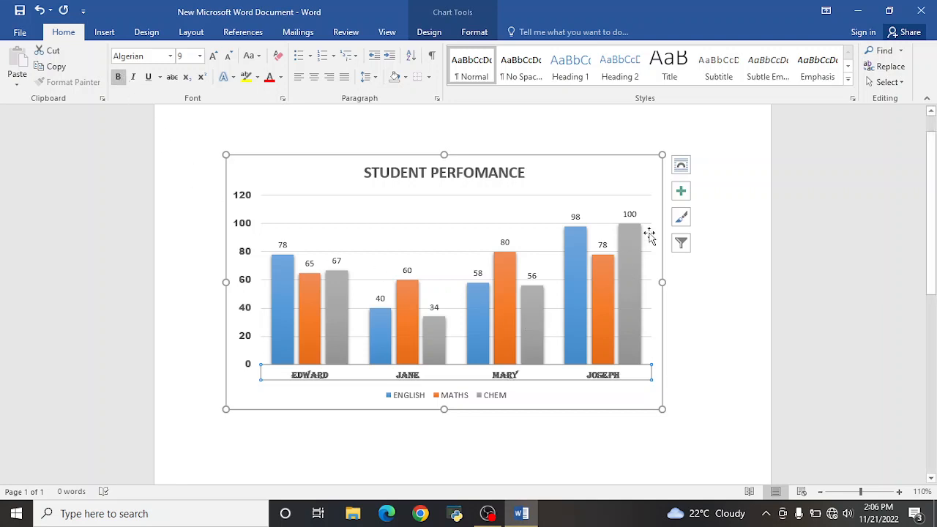
- Color the data labels of the CHEM series standard green
click(628, 215)
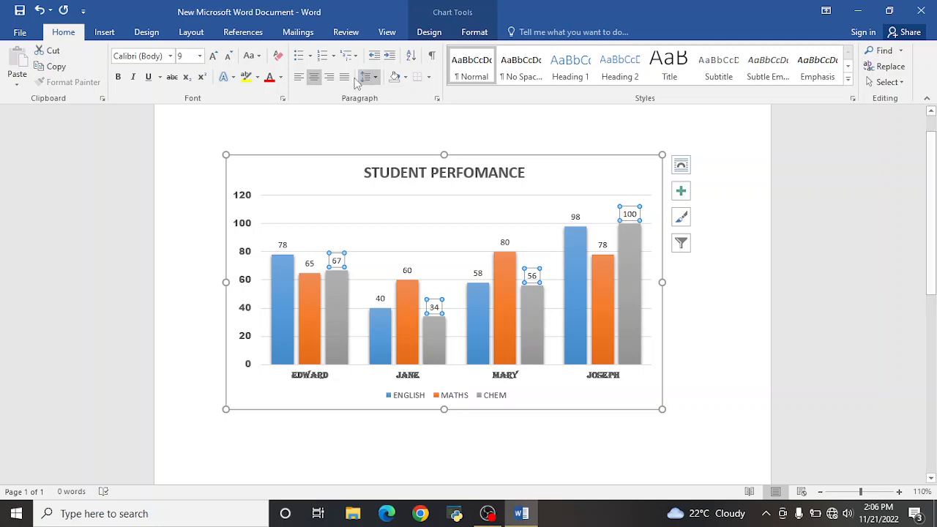
click(281, 77)
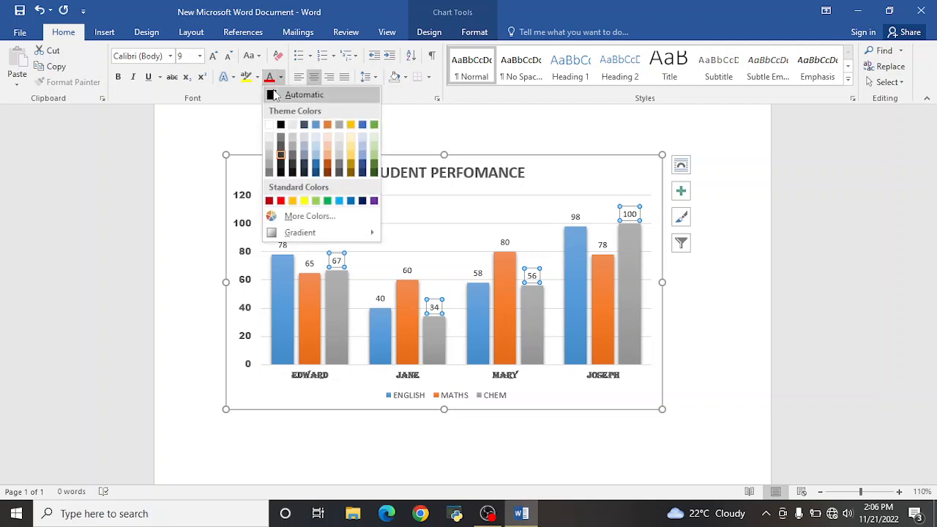
click(328, 200)
click(329, 203)
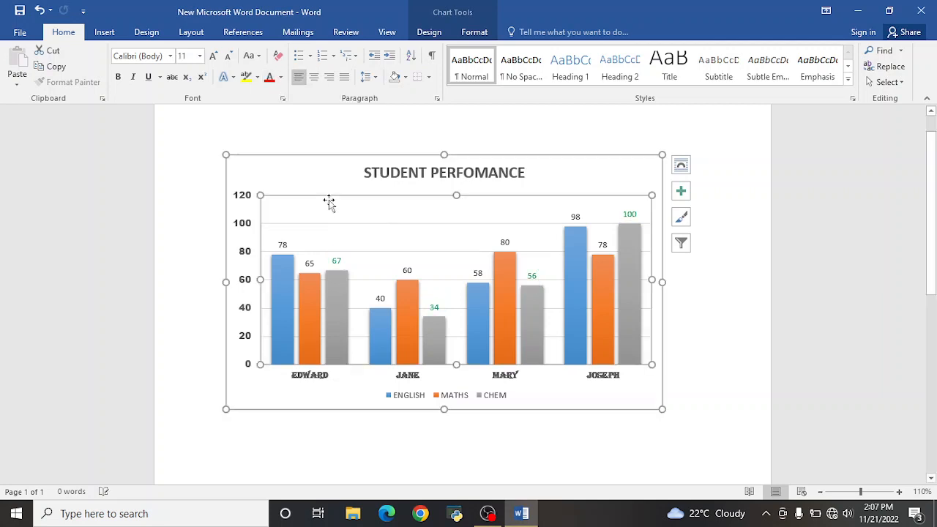
- Try standard yellow on the data labels of the MATHS series, and set their font color to Automatic black instead
click(602, 244)
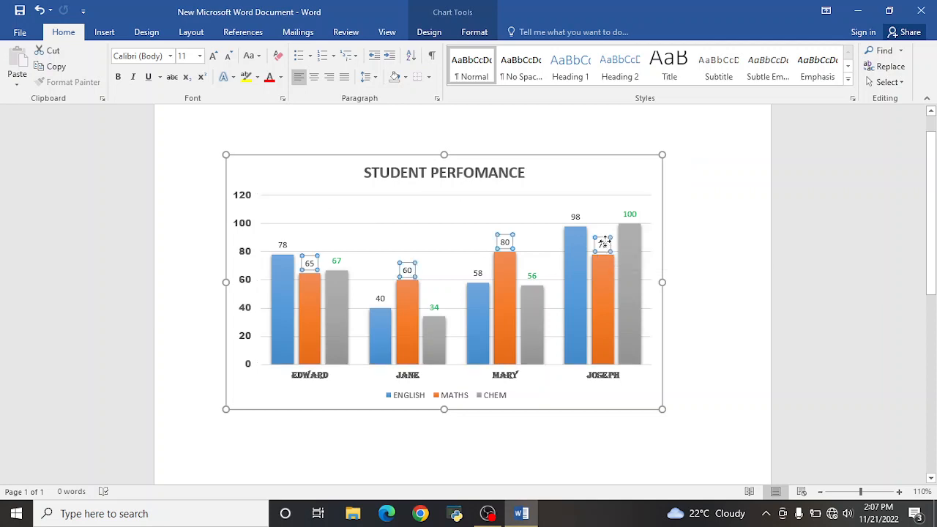
double_click(602, 244)
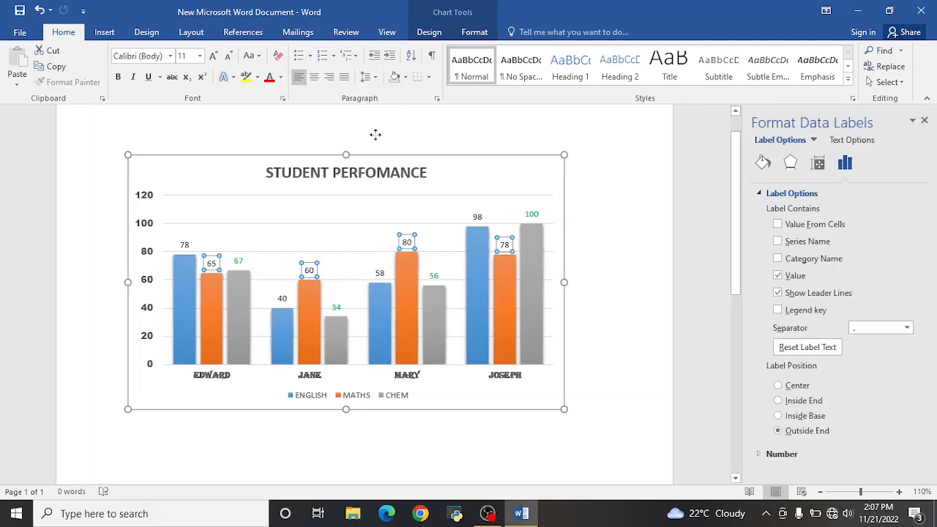
click(64, 32)
click(281, 78)
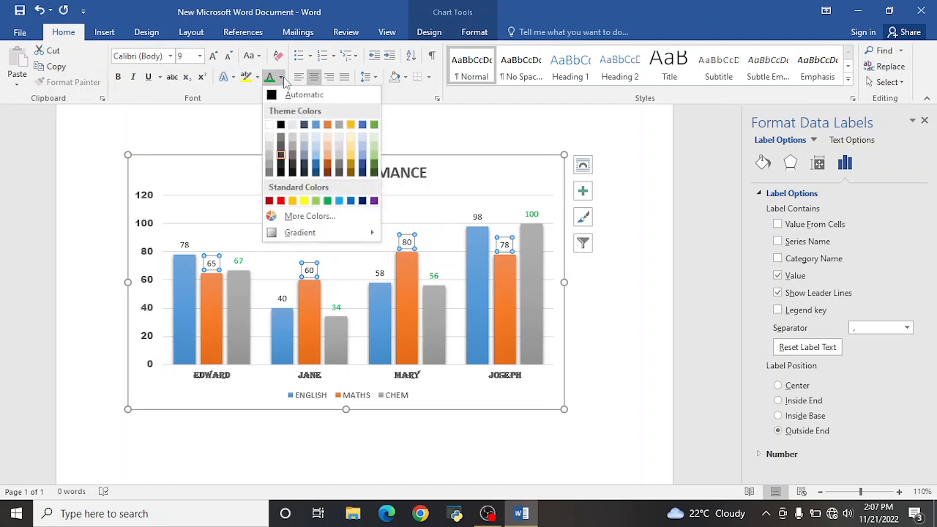
click(303, 202)
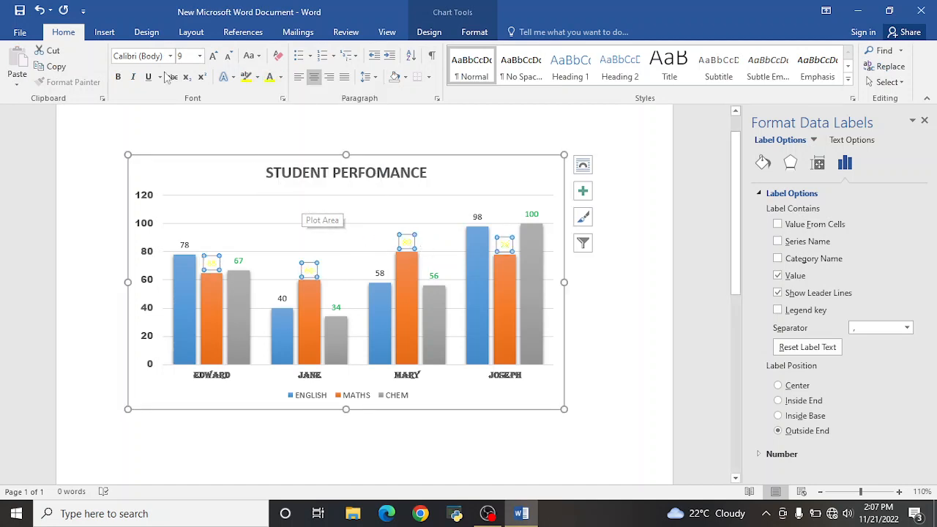
click(281, 78)
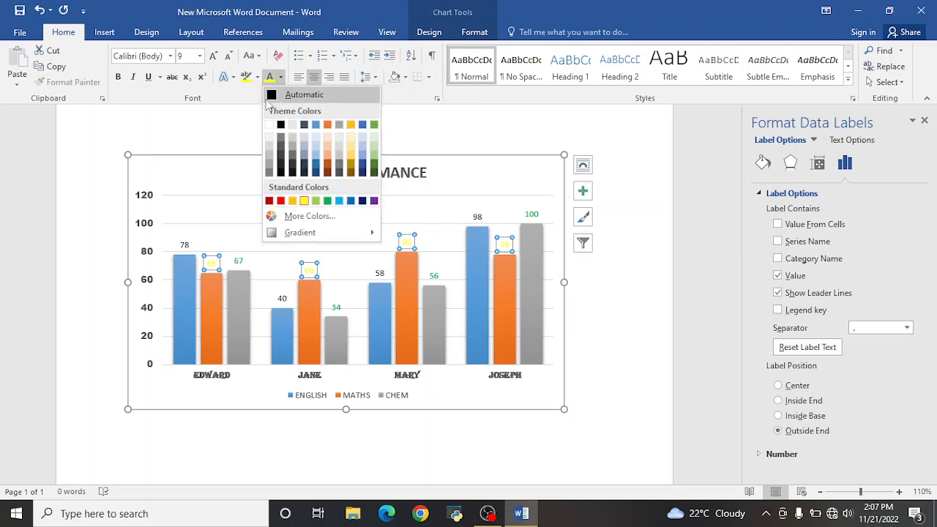
click(275, 96)
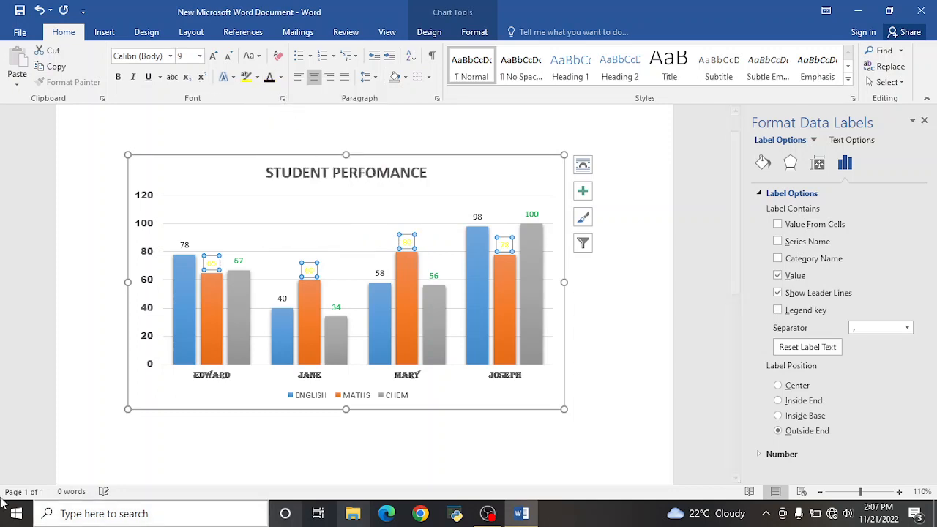
- Color the data labels of the ENGLISH series black and deselect the chart
click(476, 217)
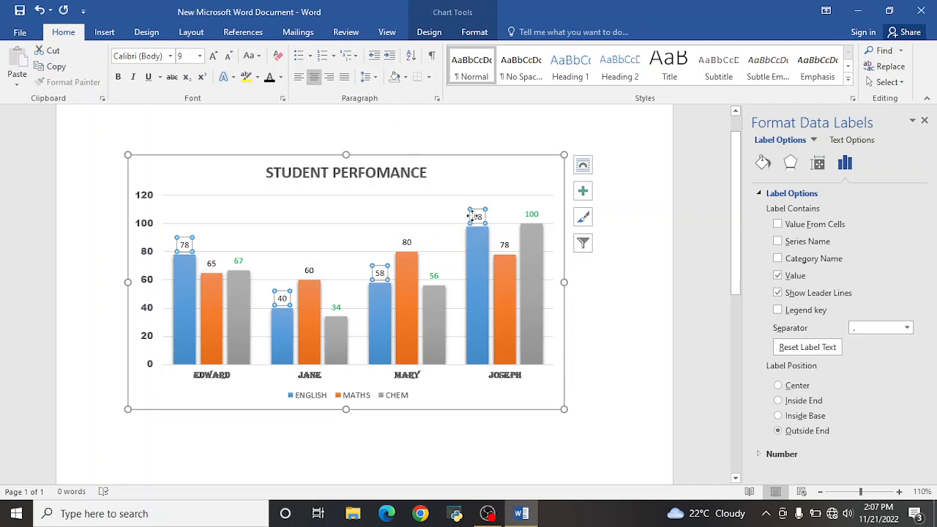
click(281, 77)
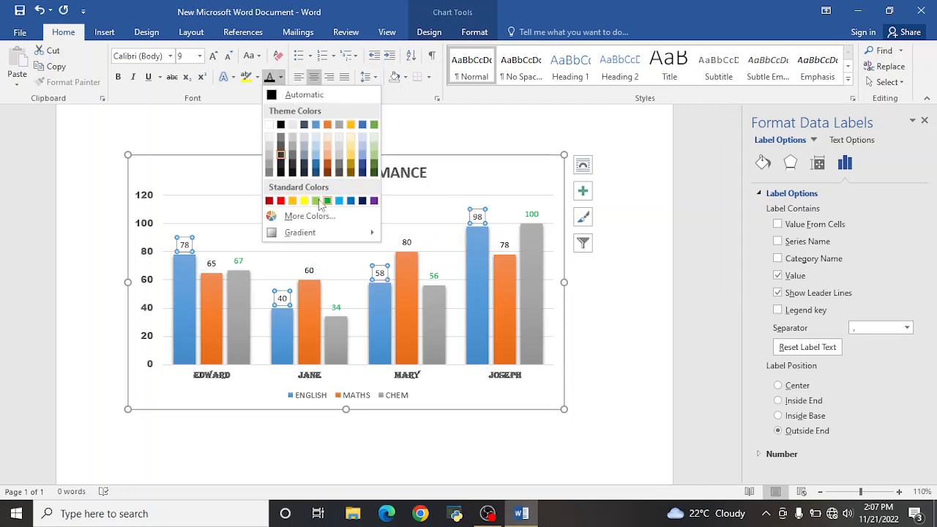
click(290, 145)
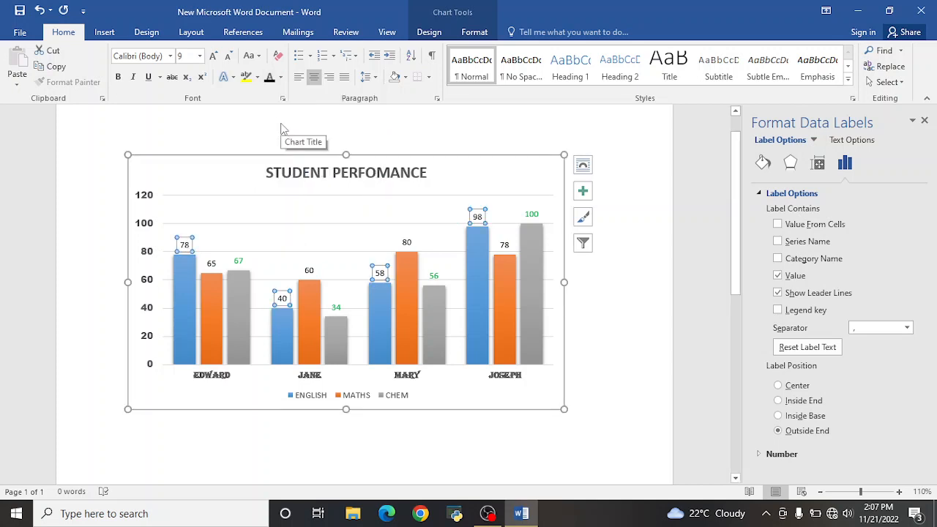
click(603, 312)
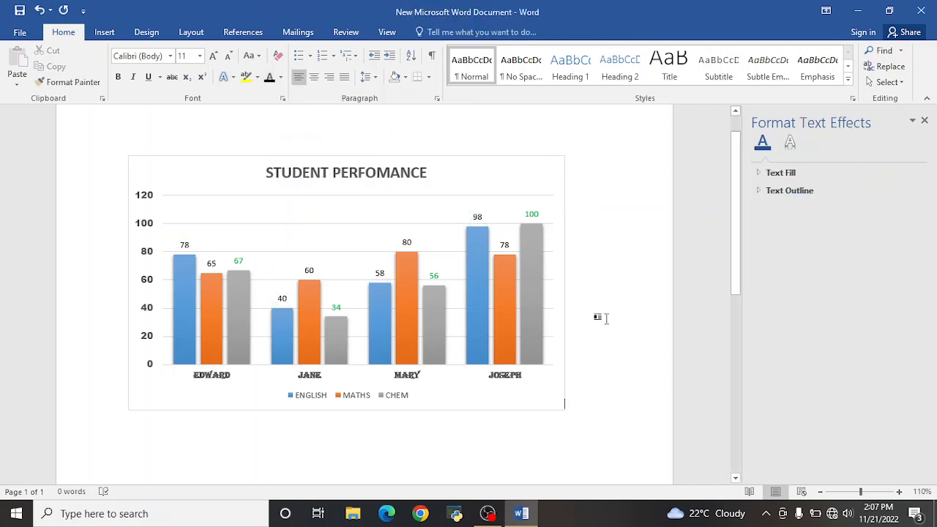
scroll(602, 317, down, 4)
scroll(602, 318, up, 5)
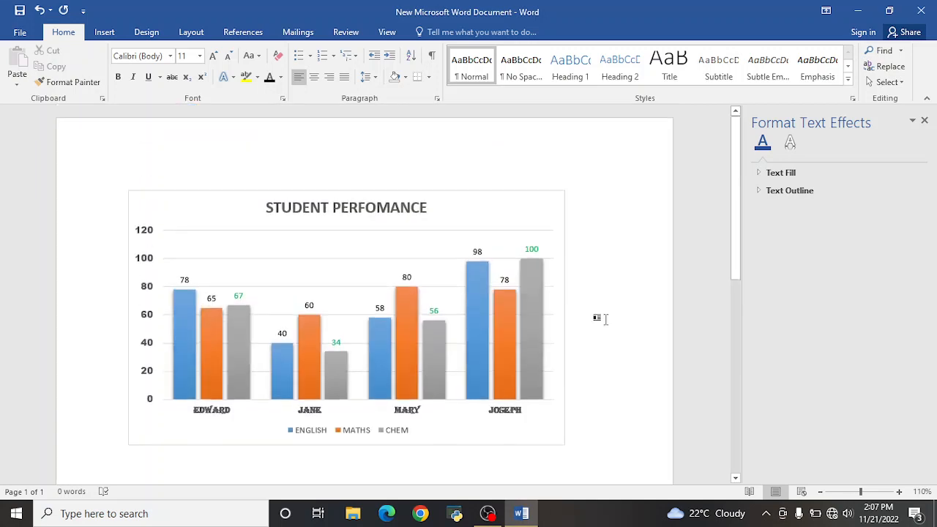